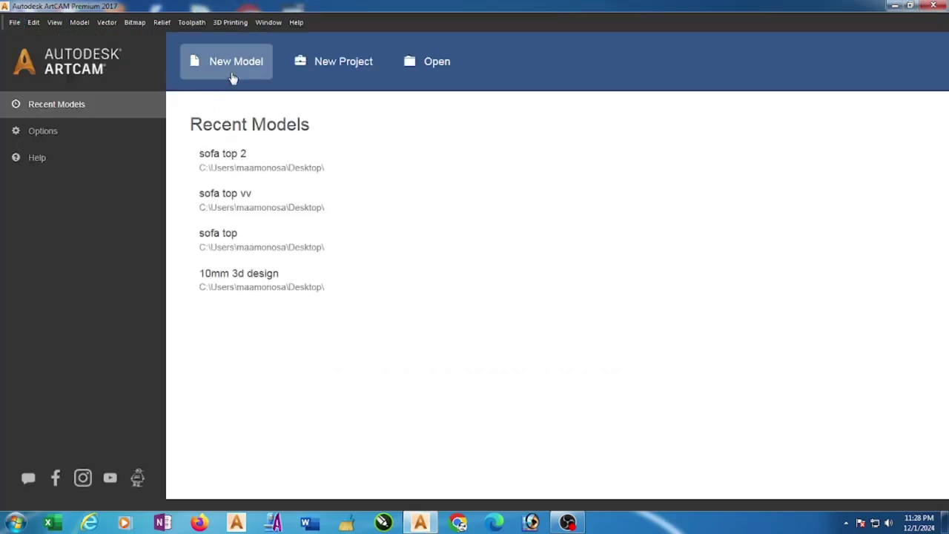
left_click(14, 24)
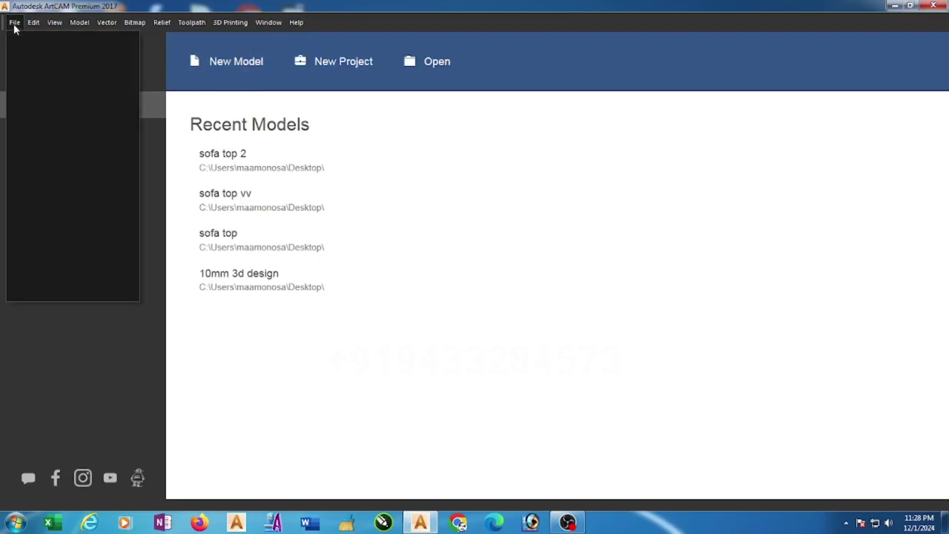
mouse_move(33, 42)
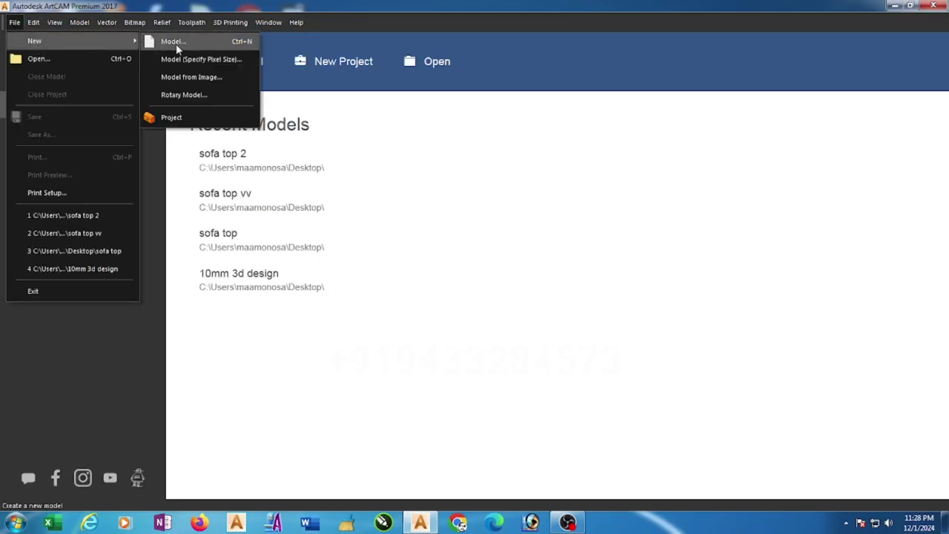
left_click(298, 415)
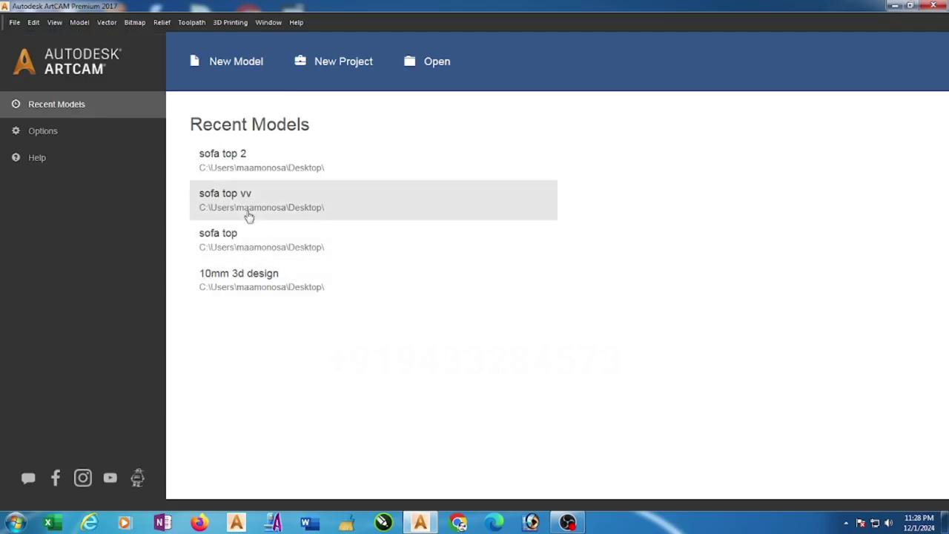
- Create a new model 39 inches wide and 82 inches high with inches as the unit
left_click(238, 70)
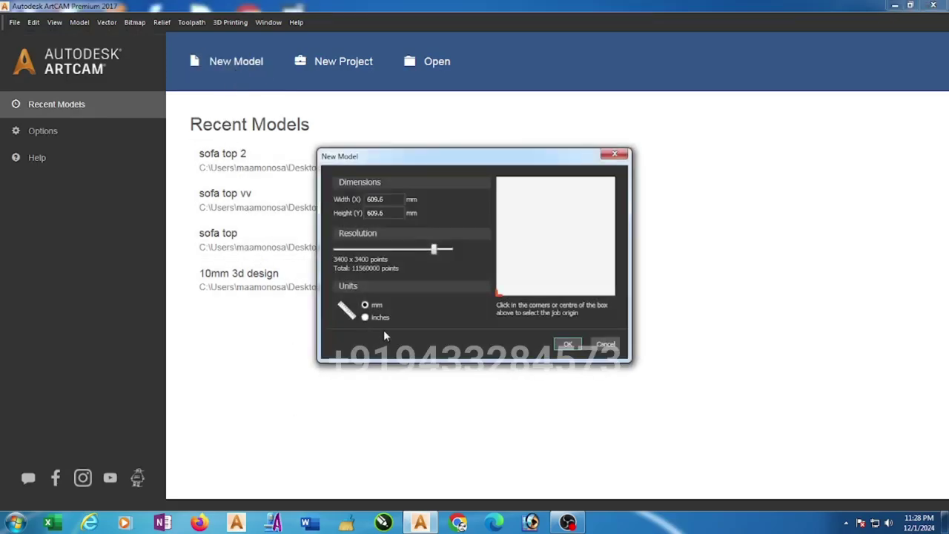
left_click(365, 317)
double_click(371, 198)
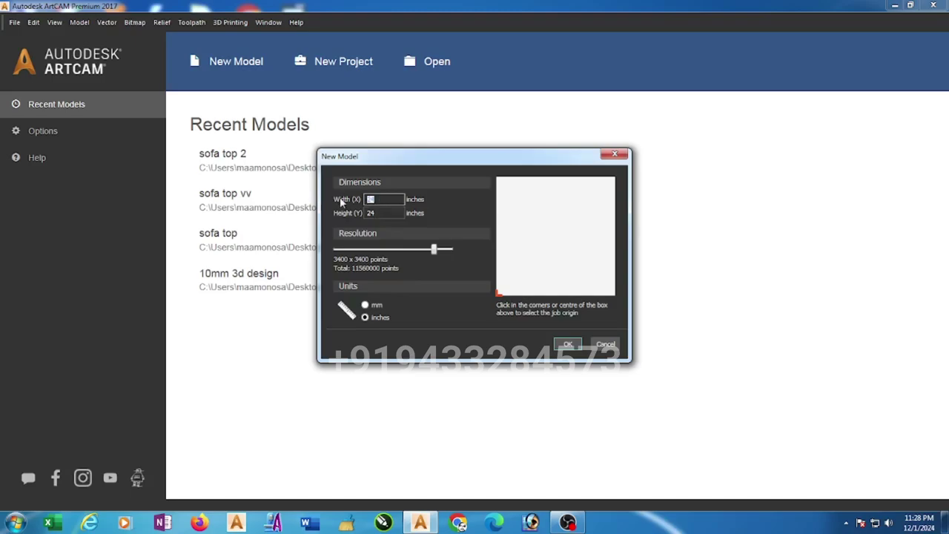
type("39")
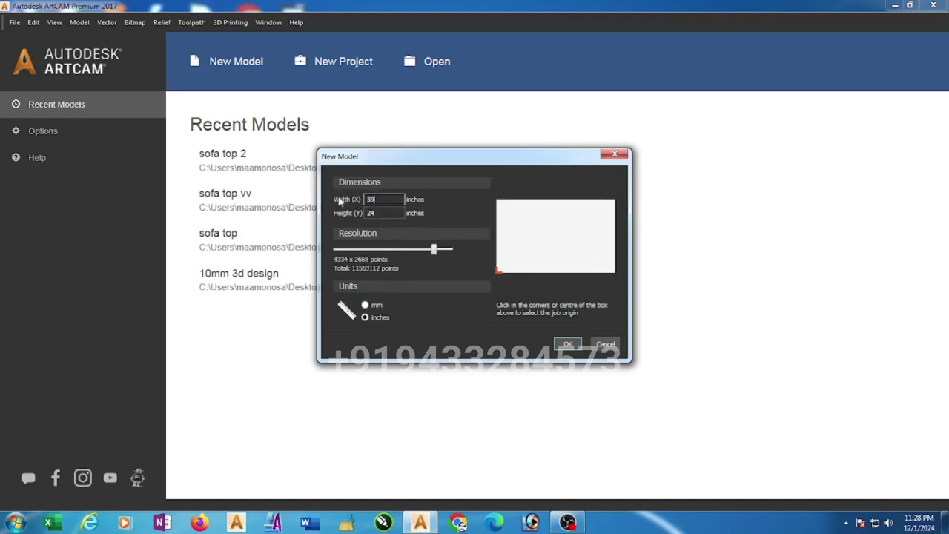
key("Tab")
type("82")
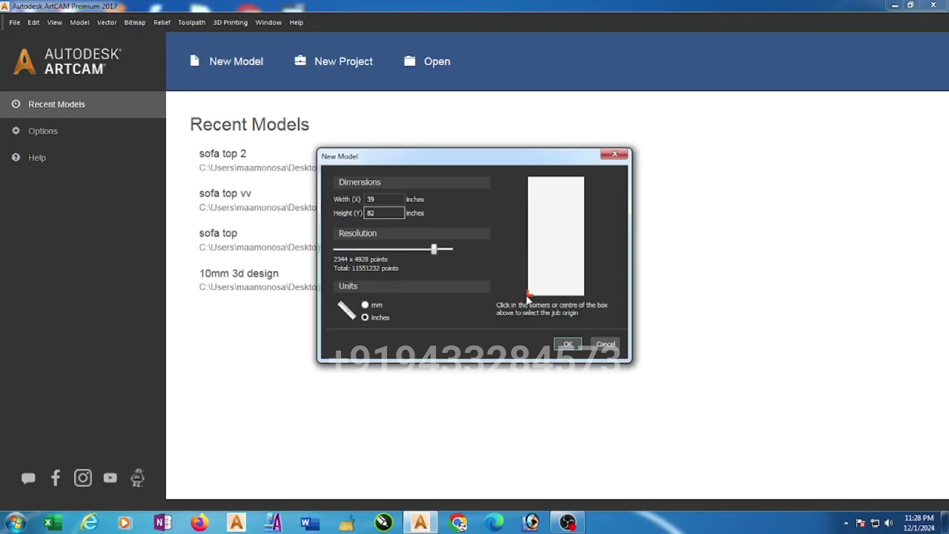
left_click(568, 344)
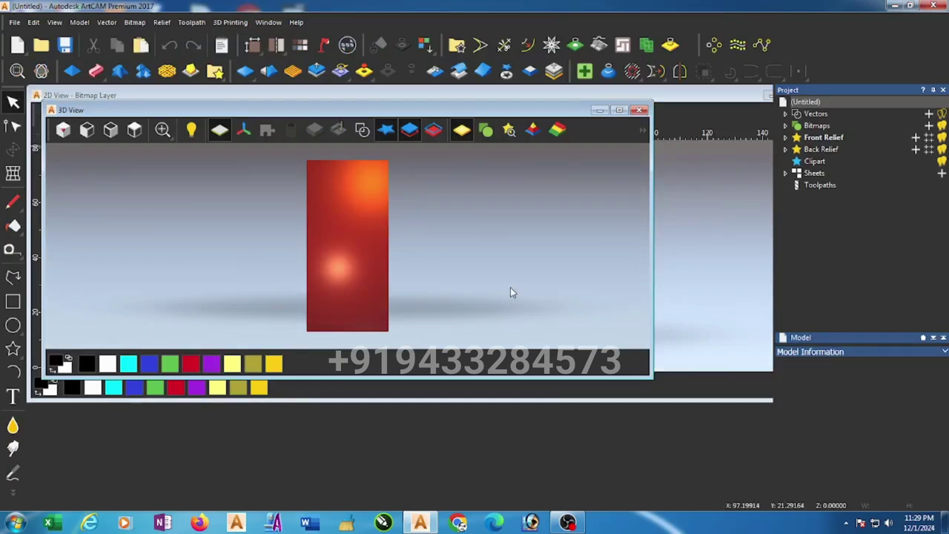
- Maximize the 3D view and draw a 39 × 82 inch rectangle vector around the full edge of the model
left_click(620, 111)
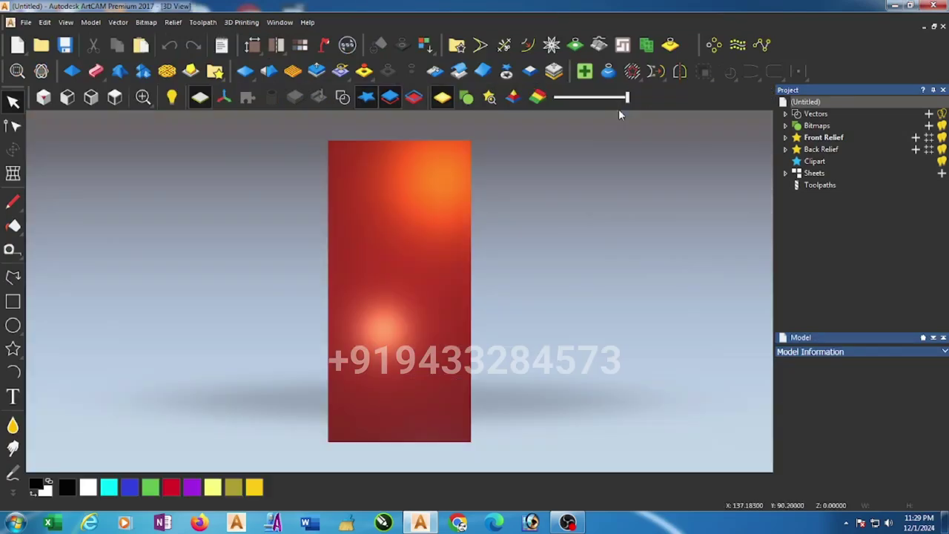
left_click(13, 303)
left_click_drag(331, 161, 472, 441)
left_click(887, 376)
left_click(926, 376)
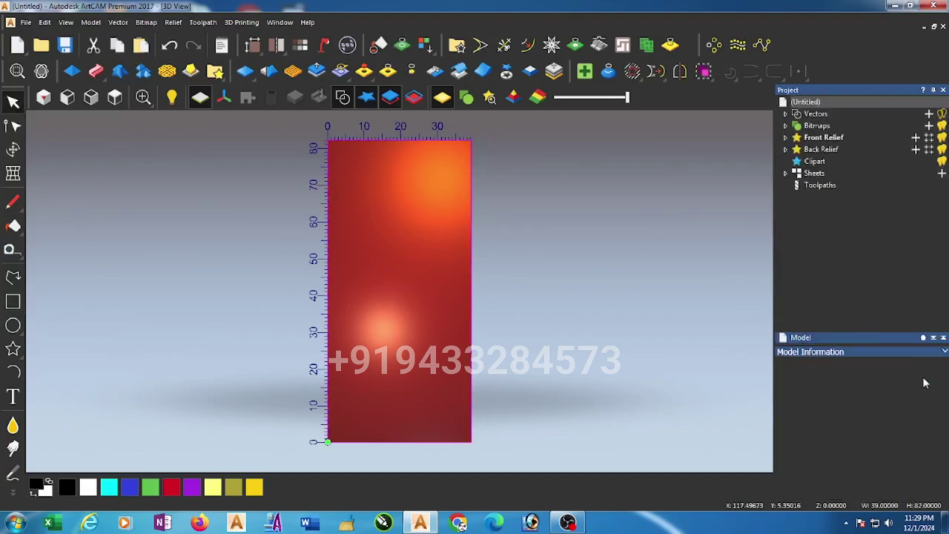
- Offset the border rectangle inwards by 5 inches with sharp corners, then deselect the resulting vector
left_click(527, 46)
double_click(840, 128)
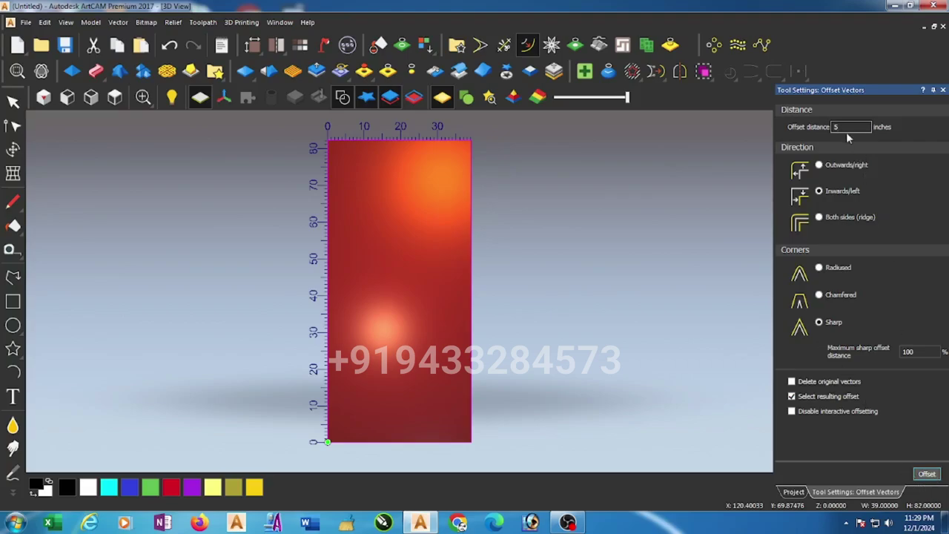
left_click(927, 475)
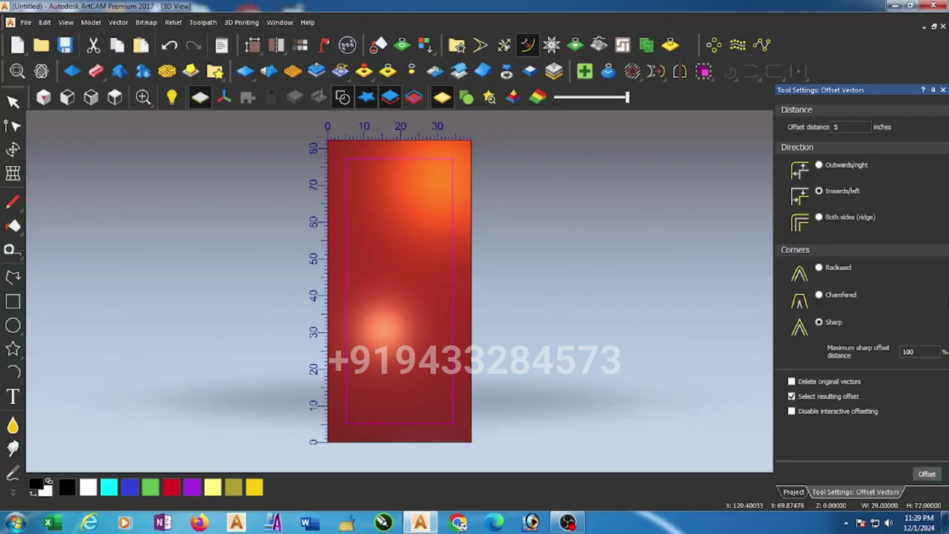
left_click(942, 90)
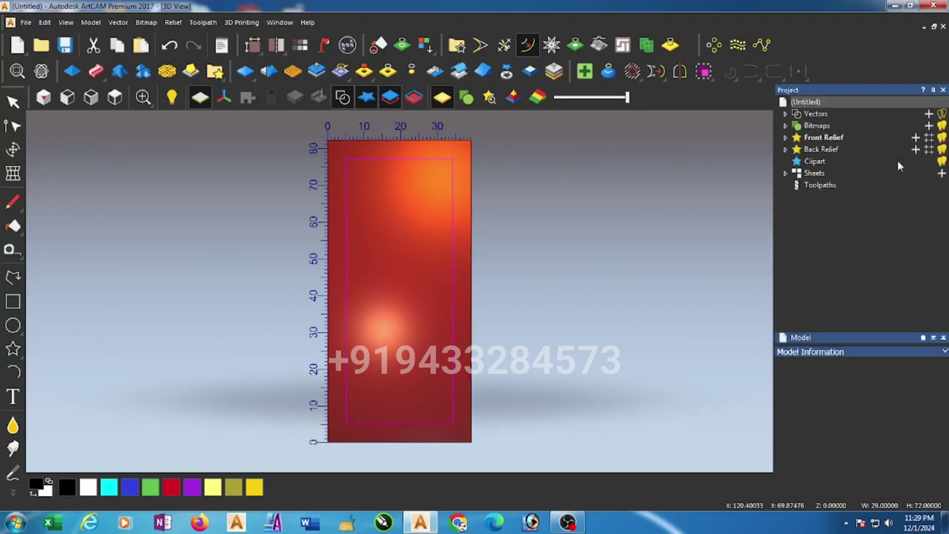
left_click(186, 235)
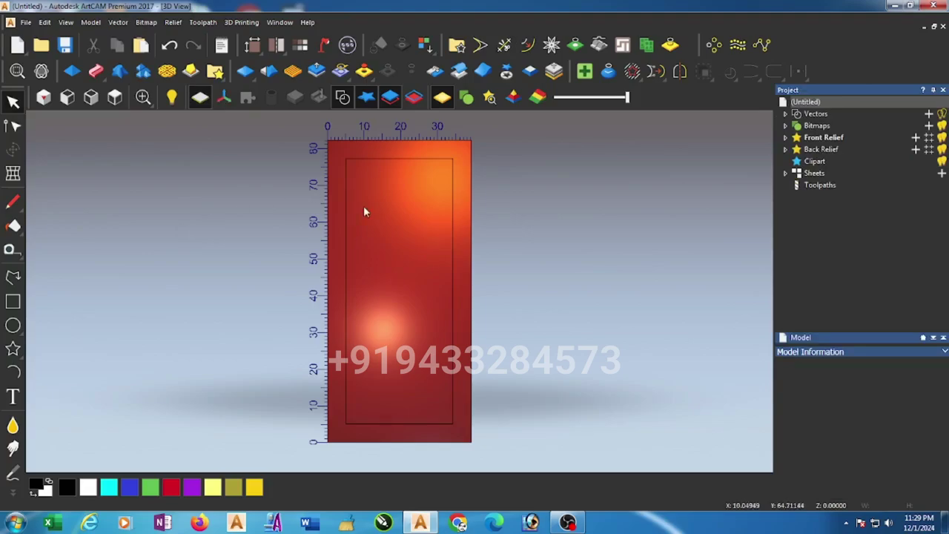
- Switch the model size units from inches to millimetres
left_click(90, 23)
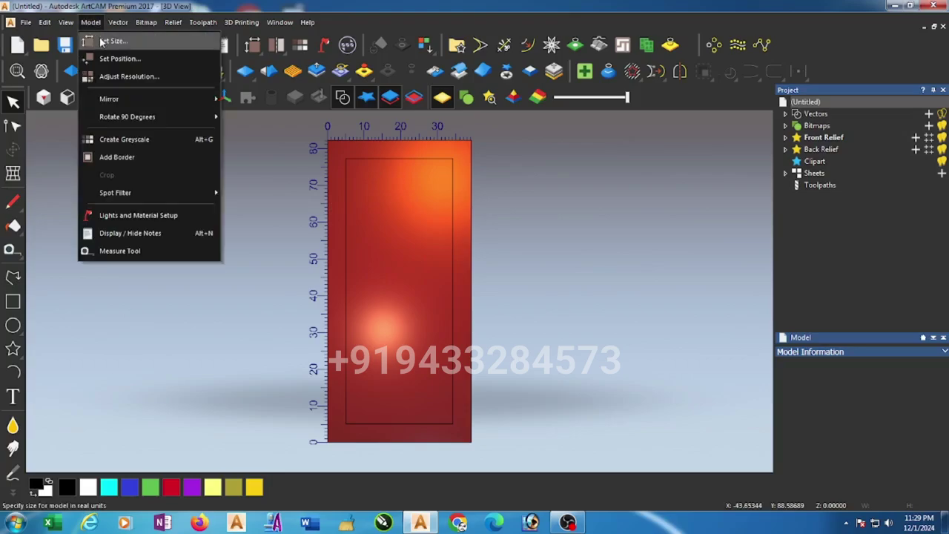
left_click(104, 42)
left_click(523, 290)
left_click(529, 330)
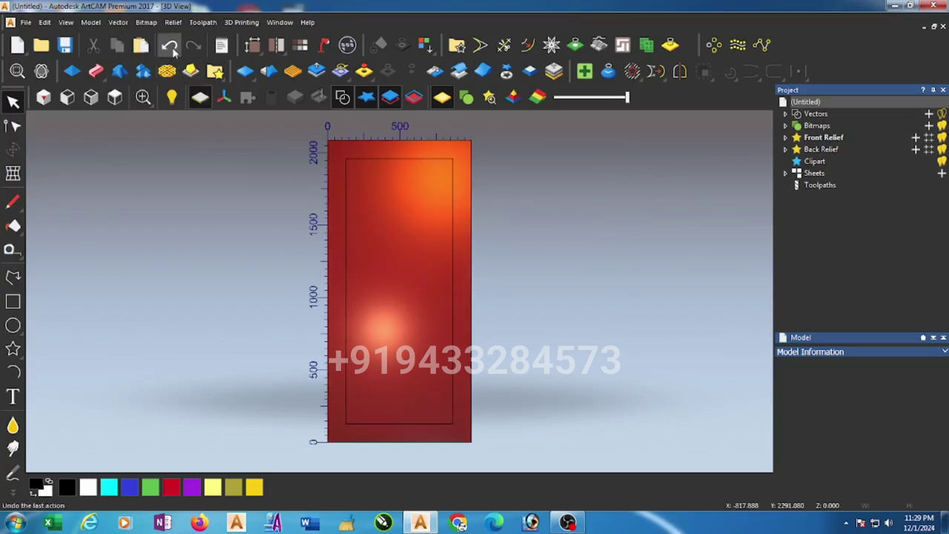
- Import the relief file "door" from the Desktop into the model
left_click(174, 22)
mouse_move(191, 44)
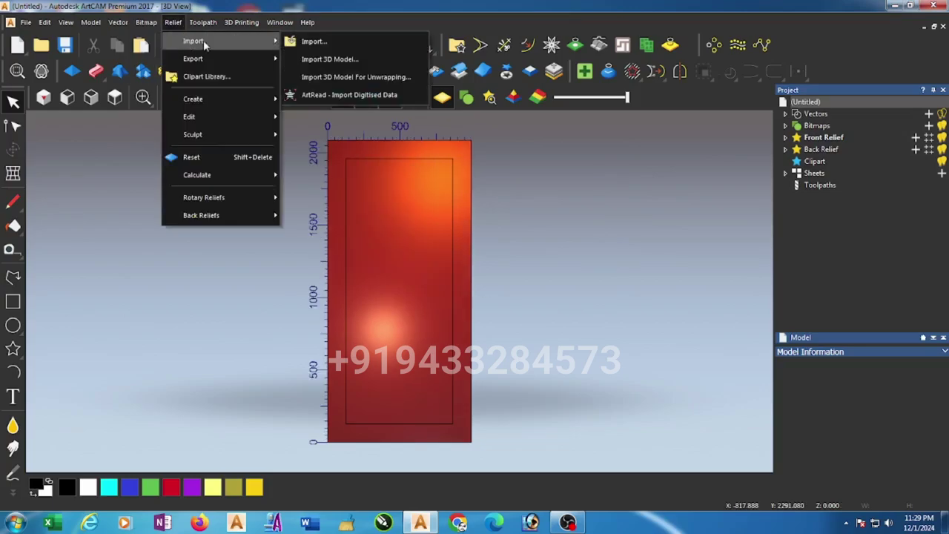
left_click(340, 41)
left_click_drag(277, 143, 284, 375)
left_click(206, 334)
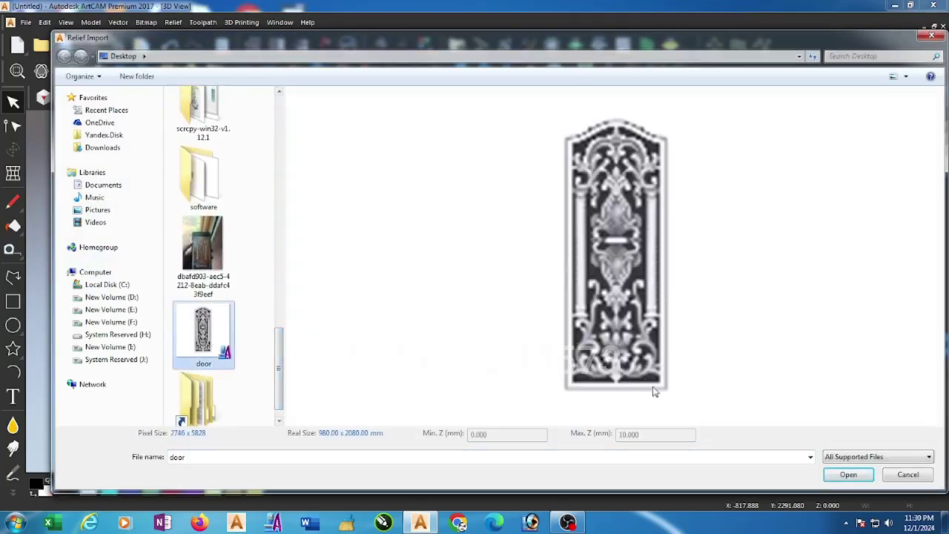
left_click(848, 474)
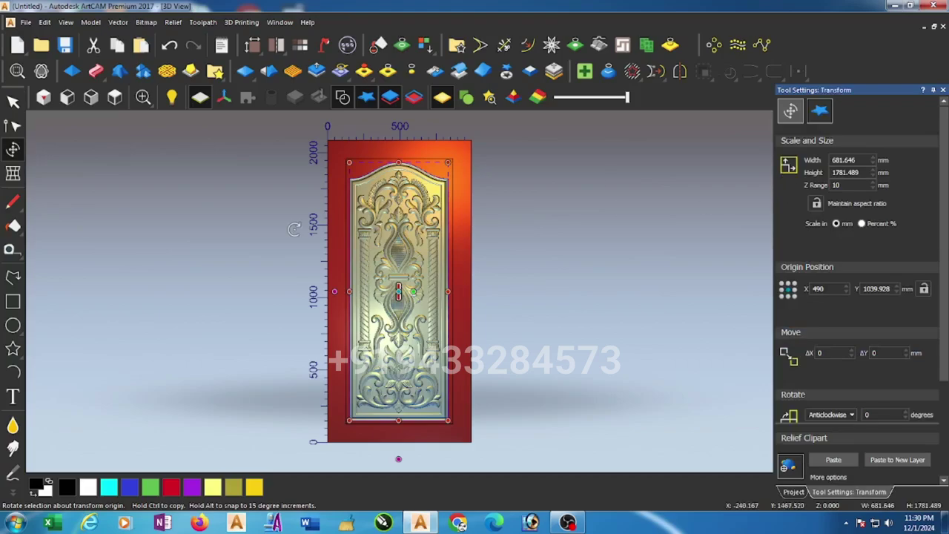
- Check the inner rectangle's size and scale the imported door relief to 736.6 mm wide and 1828.8 mm high to match it
left_click(453, 195)
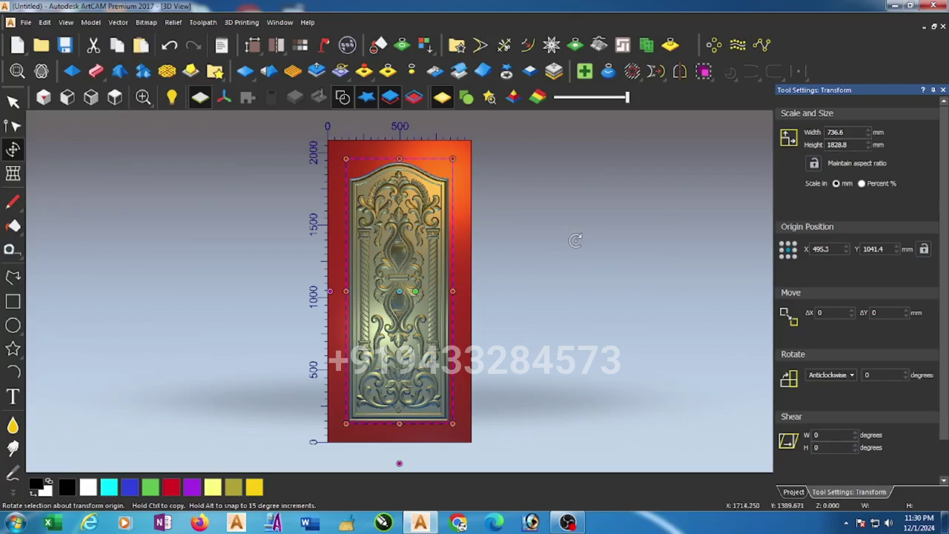
key("Escape")
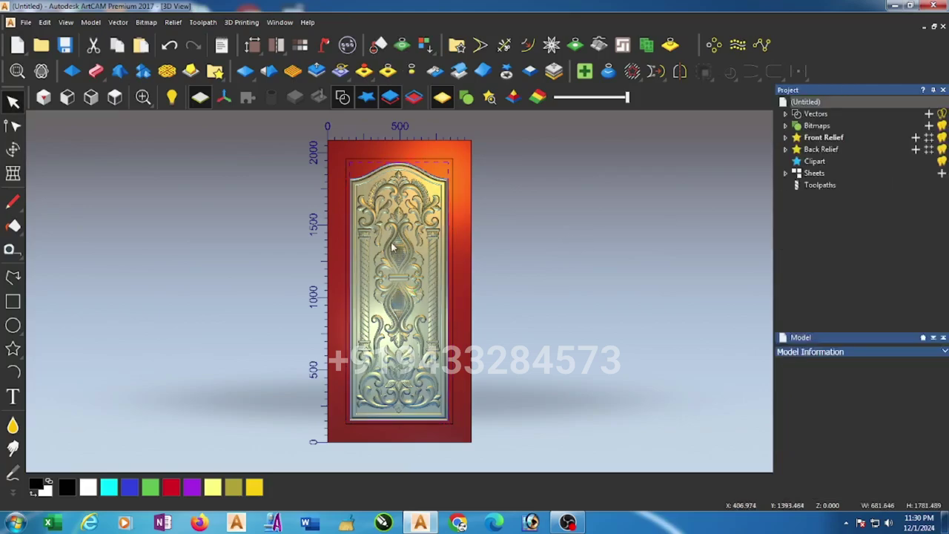
left_click(12, 150)
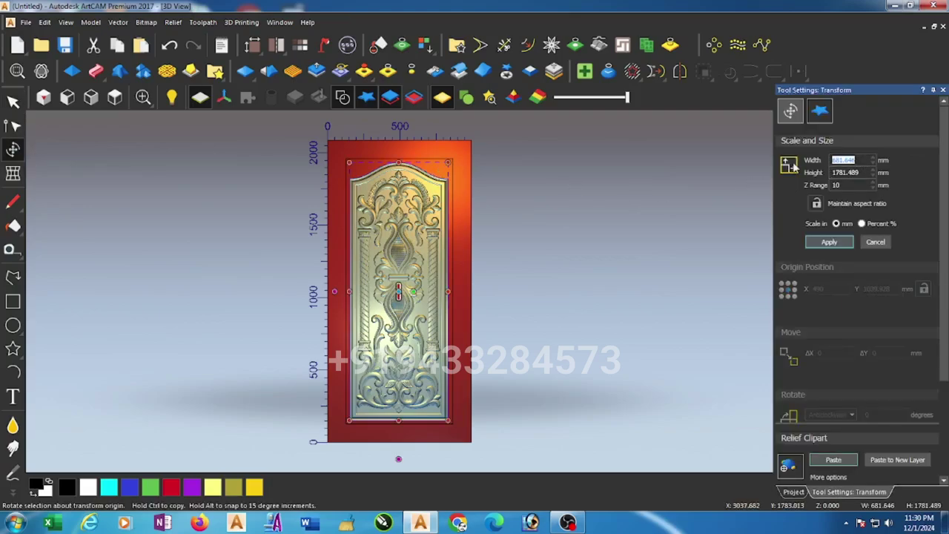
type("736.6")
left_click(857, 174)
double_click(862, 172)
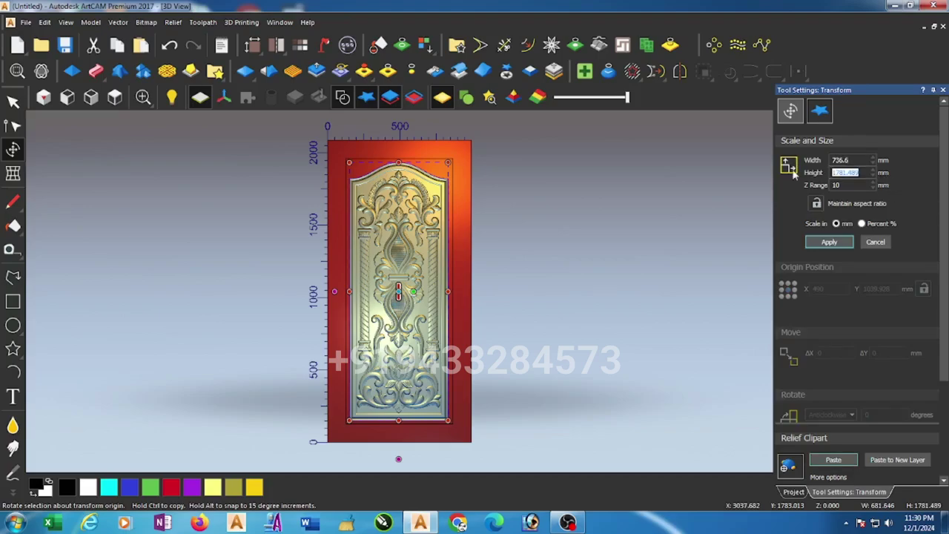
type("18")
left_click(830, 243)
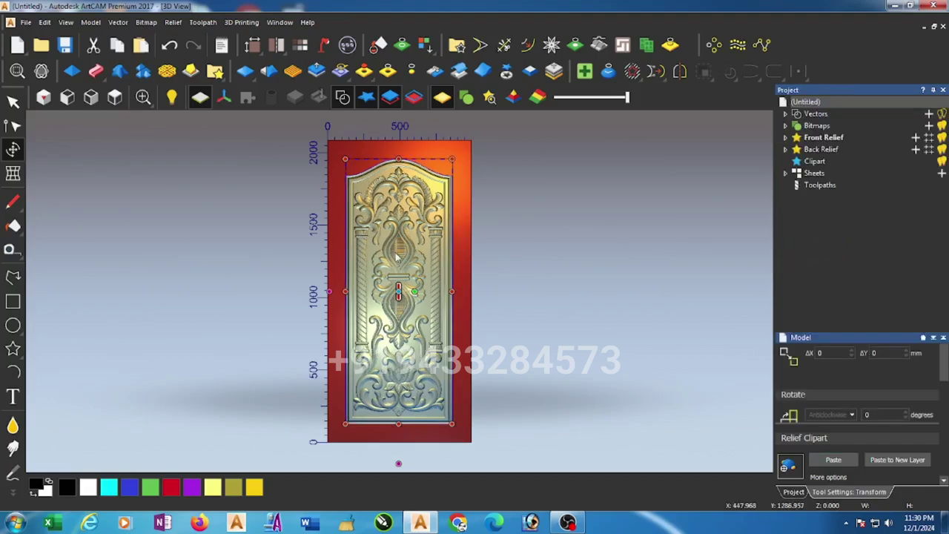
key("Escape")
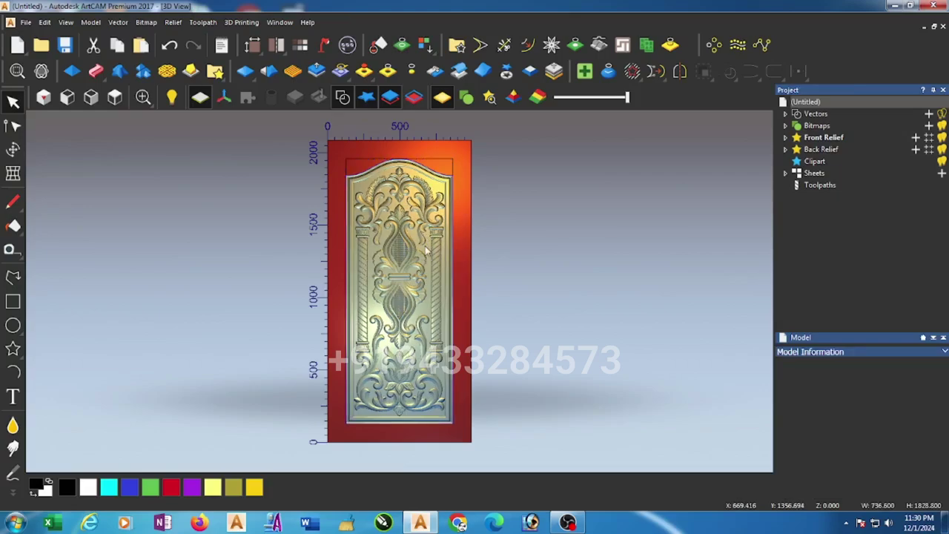
- Set the door relief's Z range to 15 mm and paste the relief into the model
left_click(12, 149)
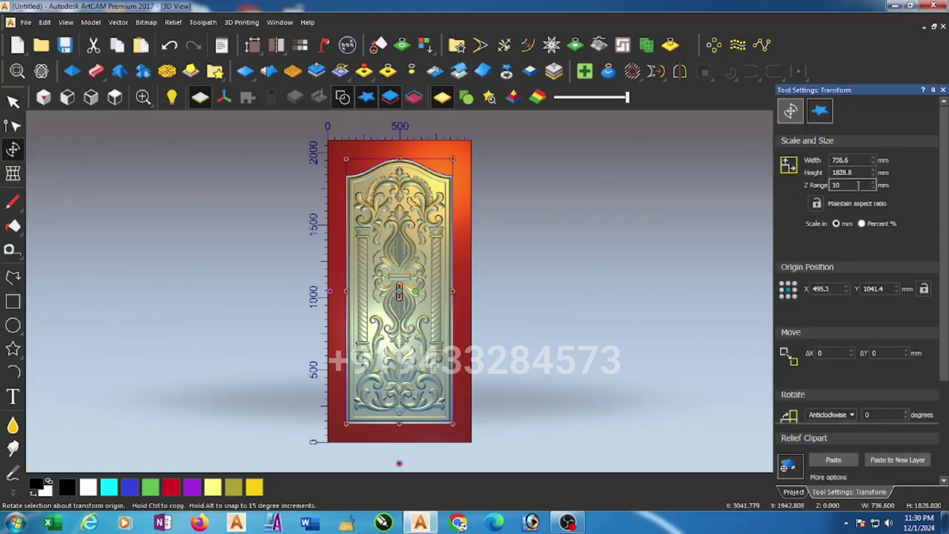
left_click_drag(858, 186, 783, 186)
type("1")
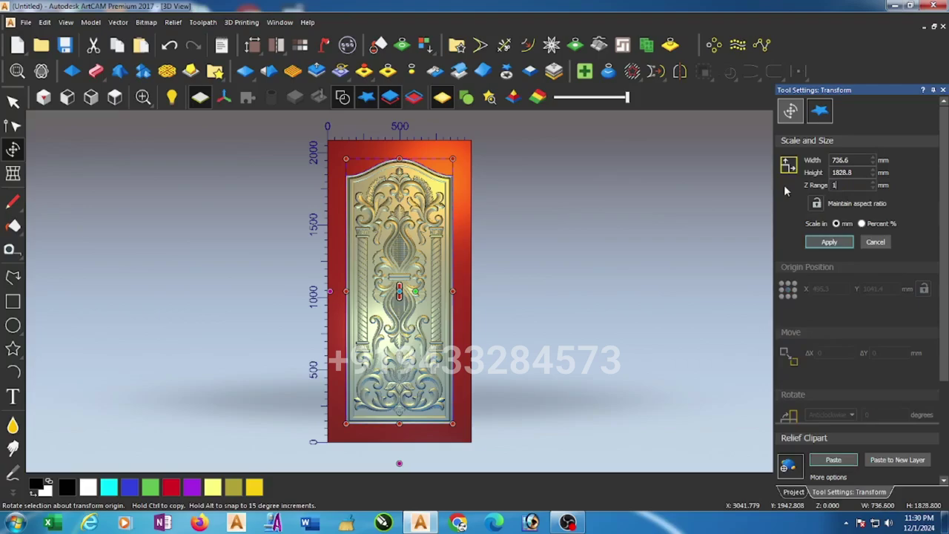
type("5")
left_click(829, 241)
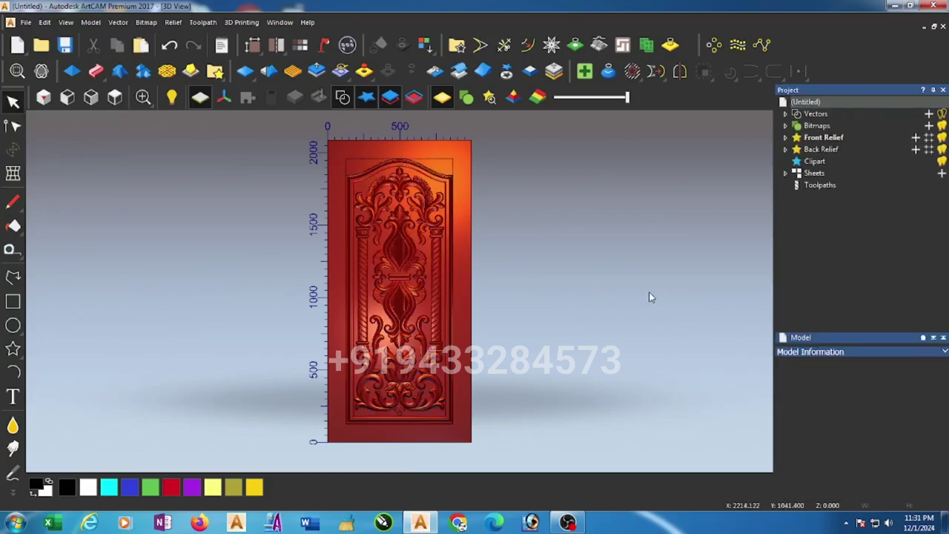
- Delete the inner offset rectangle around the door relief
left_click(453, 161)
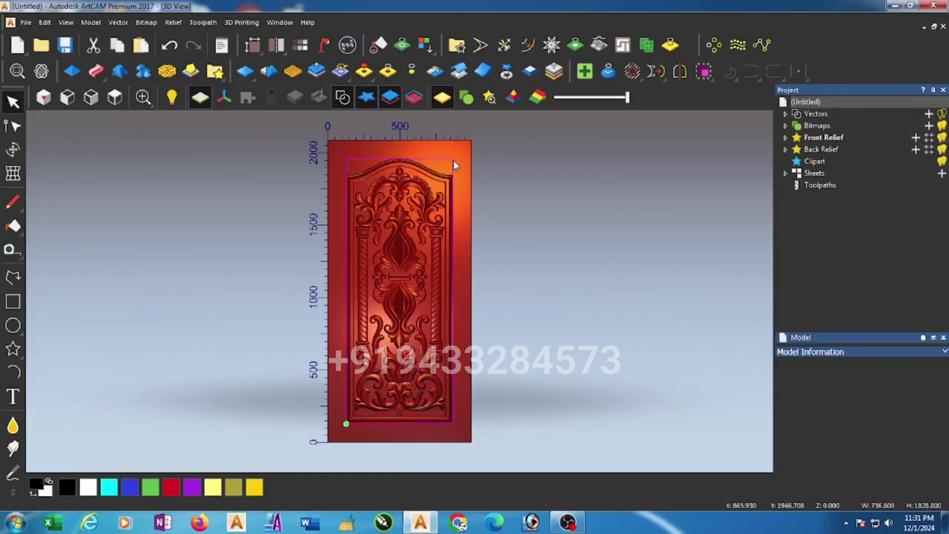
key("Escape")
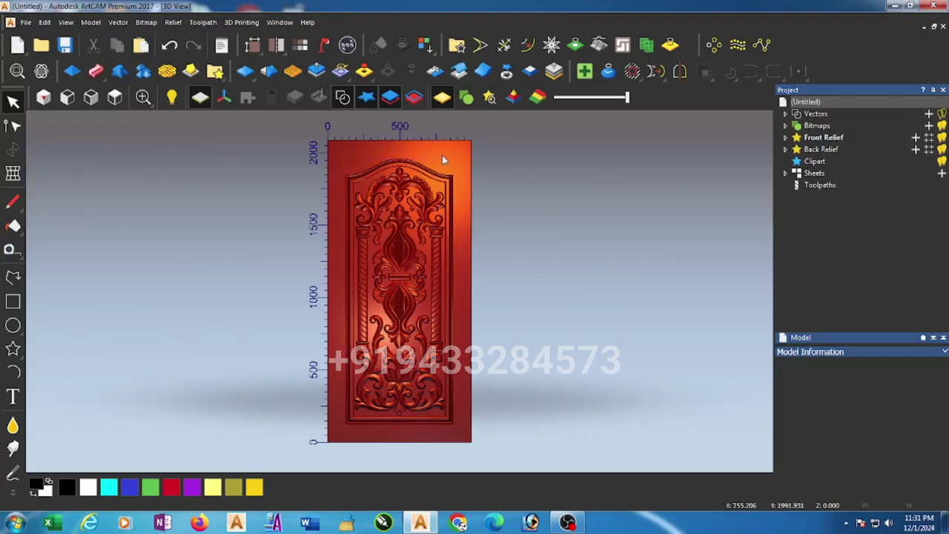
- Offset the arched border vector around the door relief inwards by 0.5 mm three times with sharp corners, deleting the original vectors
scroll(371, 167, "up", 3)
scroll(379, 267, "up", 3)
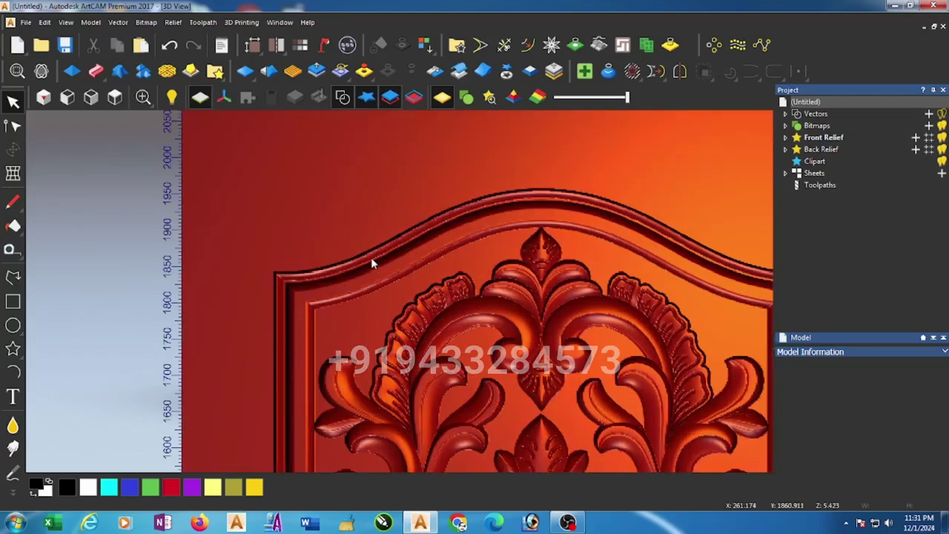
left_click(365, 253)
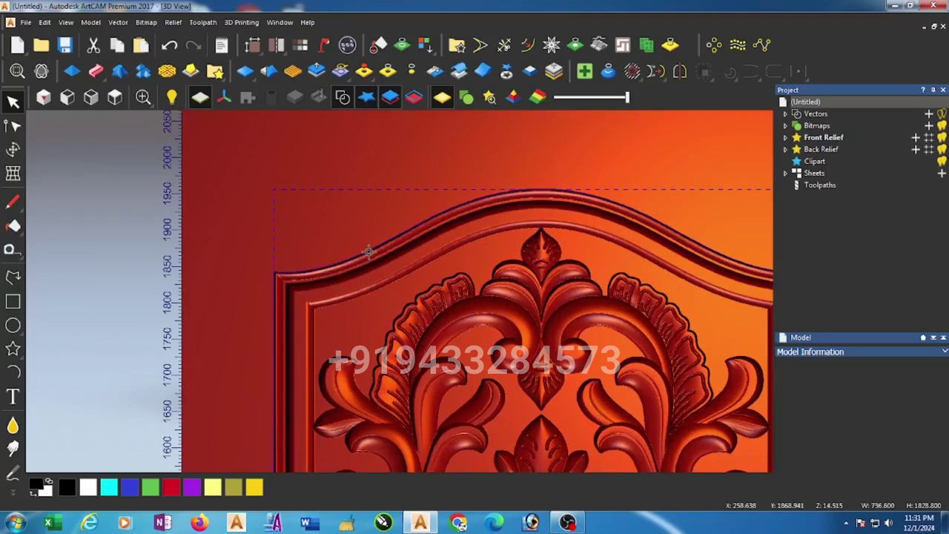
scroll(573, 235, "down", 3)
scroll(559, 320, "down", 5)
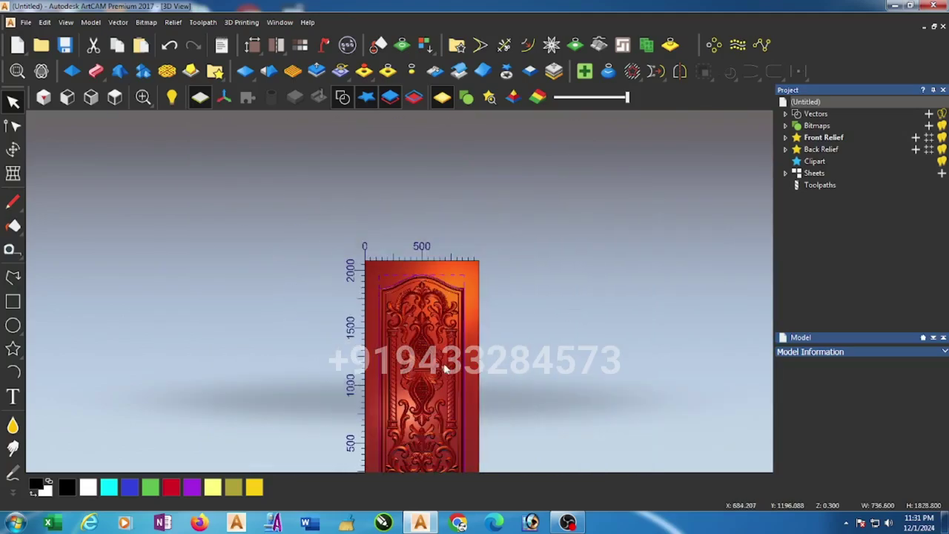
scroll(439, 220, "up", 8)
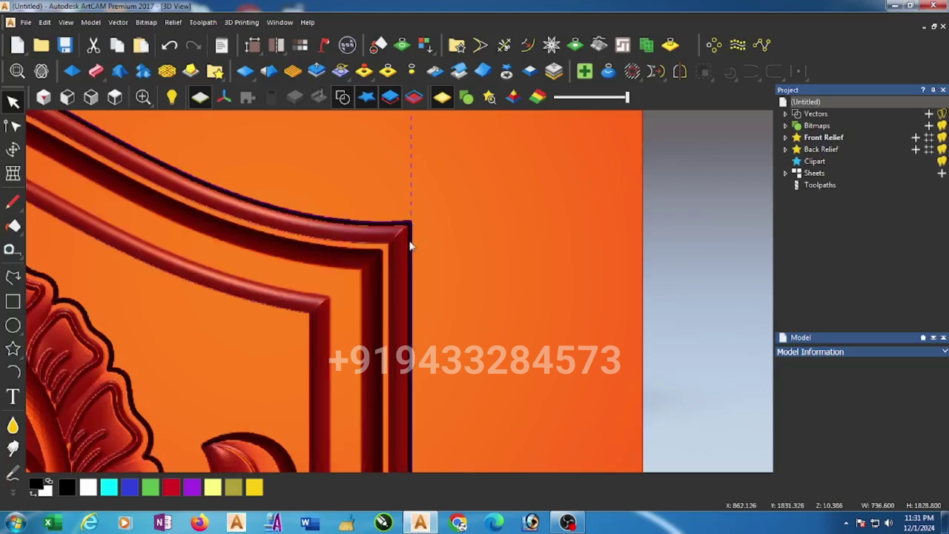
left_click(528, 44)
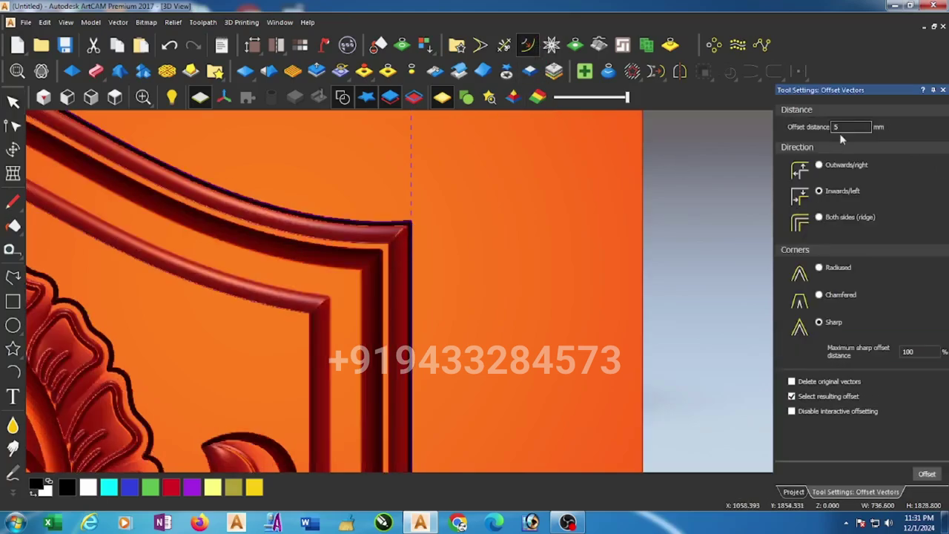
double_click(838, 127)
left_click(791, 381)
left_click(926, 475)
left_click(927, 474)
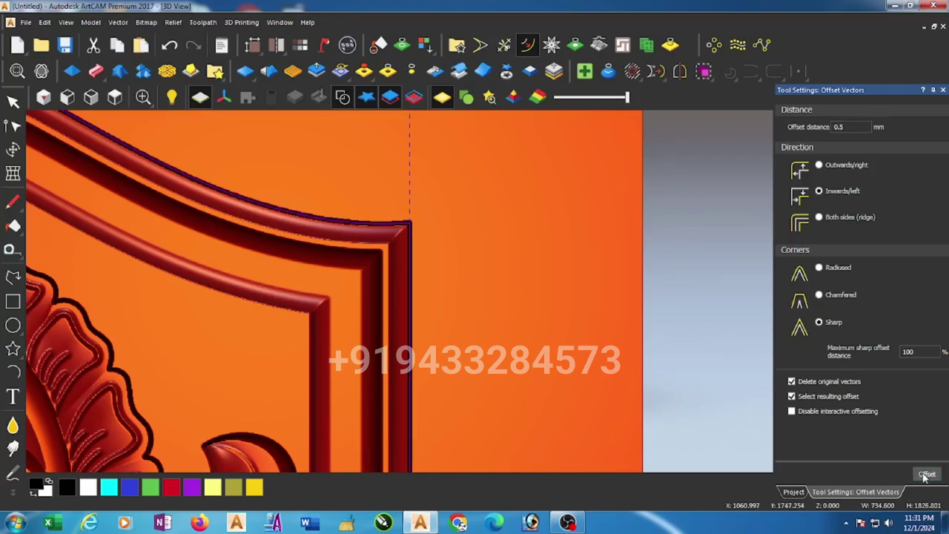
left_click(927, 474)
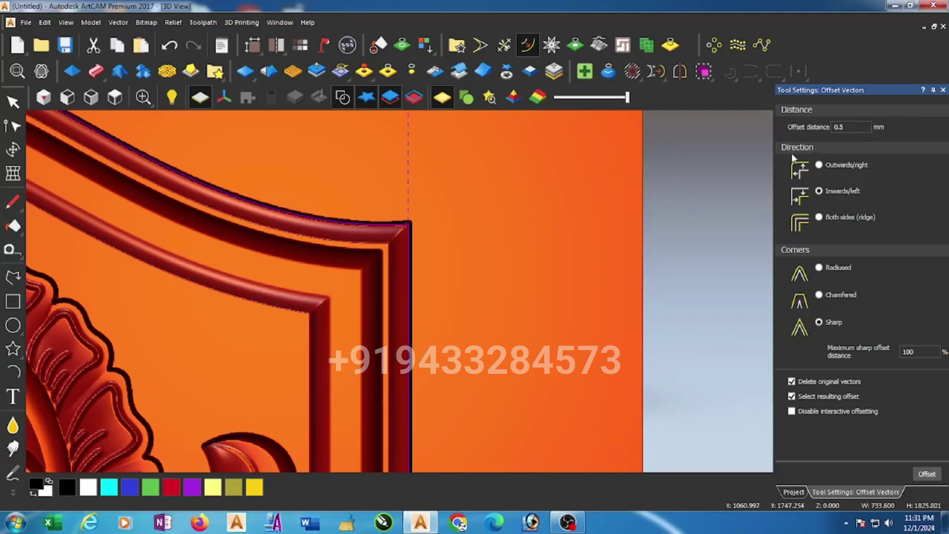
left_click(943, 89)
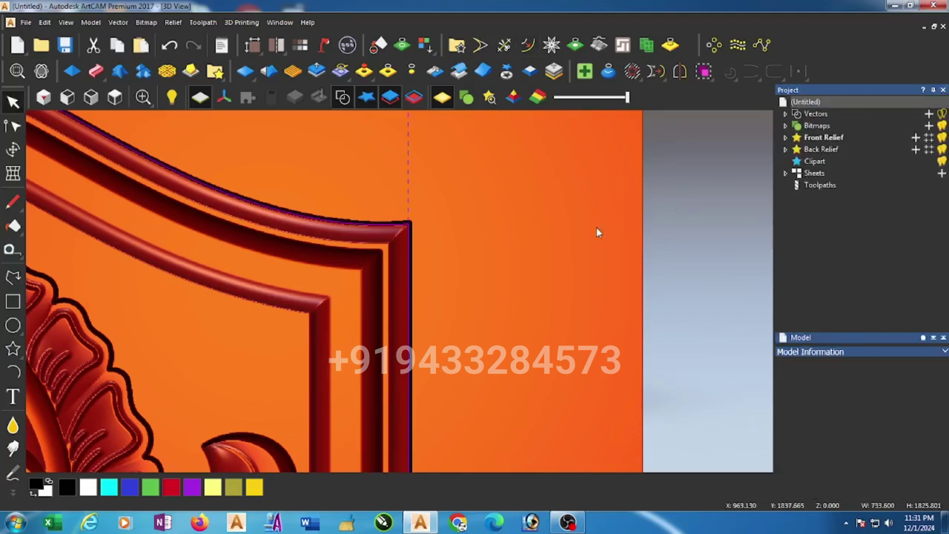
- Arrange the 3D and 2D views side by side and display the relief preview in the 2D view
left_click(410, 267)
scroll(412, 271, "down", 5)
scroll(348, 386, "down", 2)
scroll(372, 396, "up", 3)
scroll(371, 395, "down", 3)
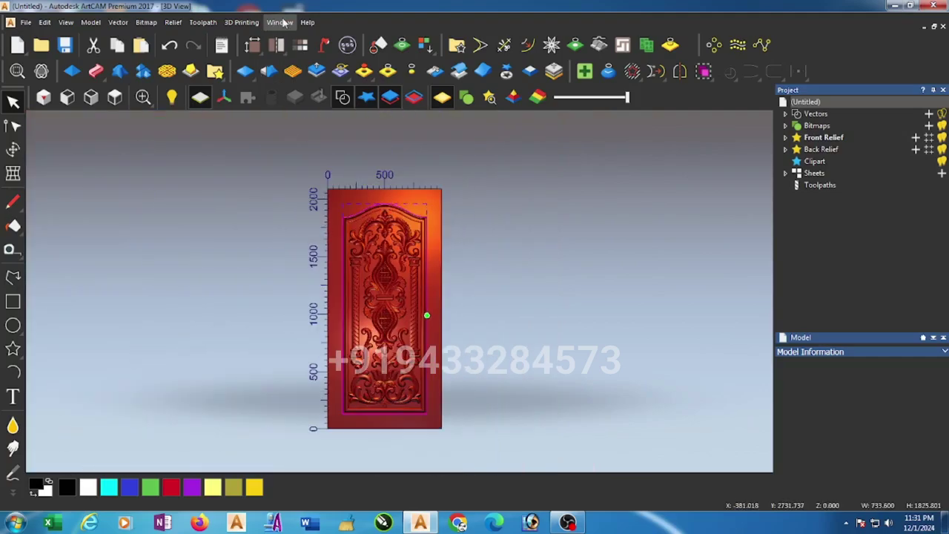
left_click(281, 22)
left_click(296, 61)
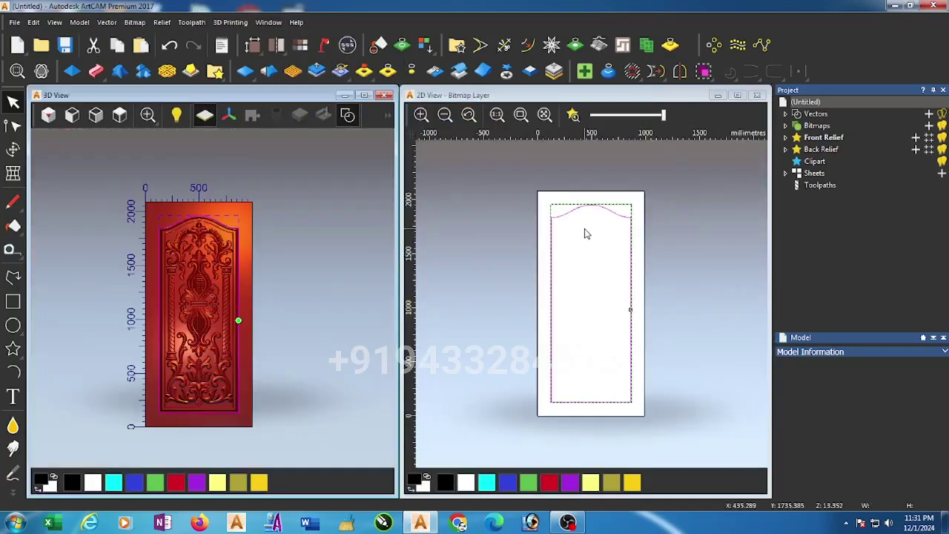
left_click(572, 115)
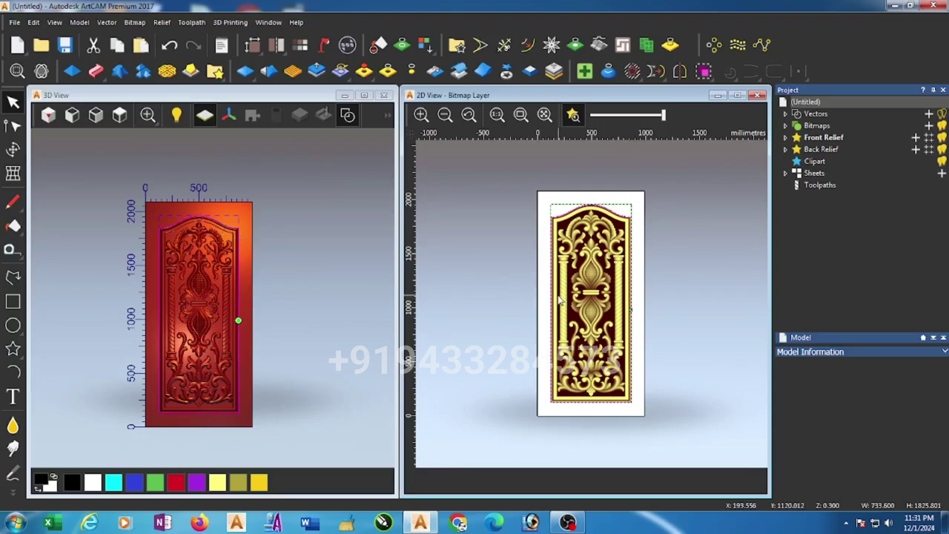
- Start a 2D profile toolpath running along the selected border vector with a finish depth of 0.5 mm
left_click(190, 22)
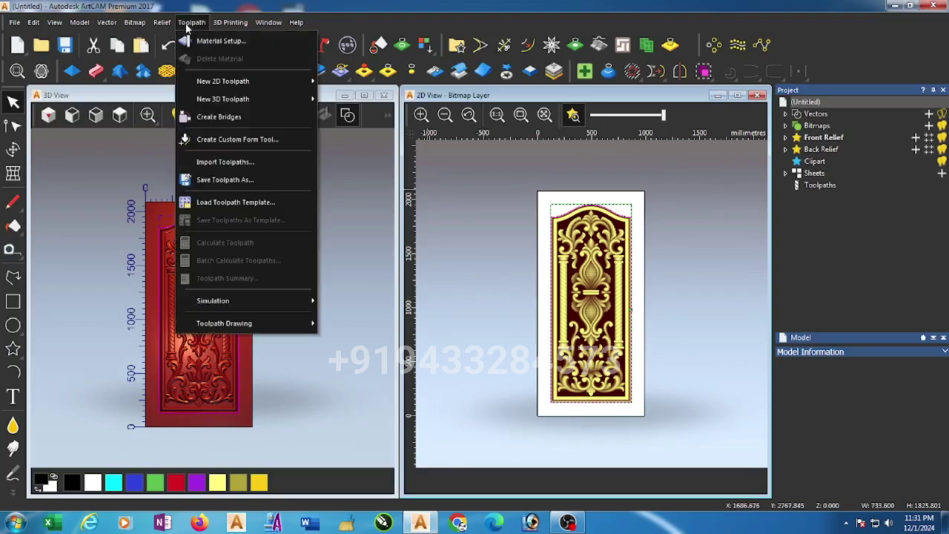
mouse_move(207, 87)
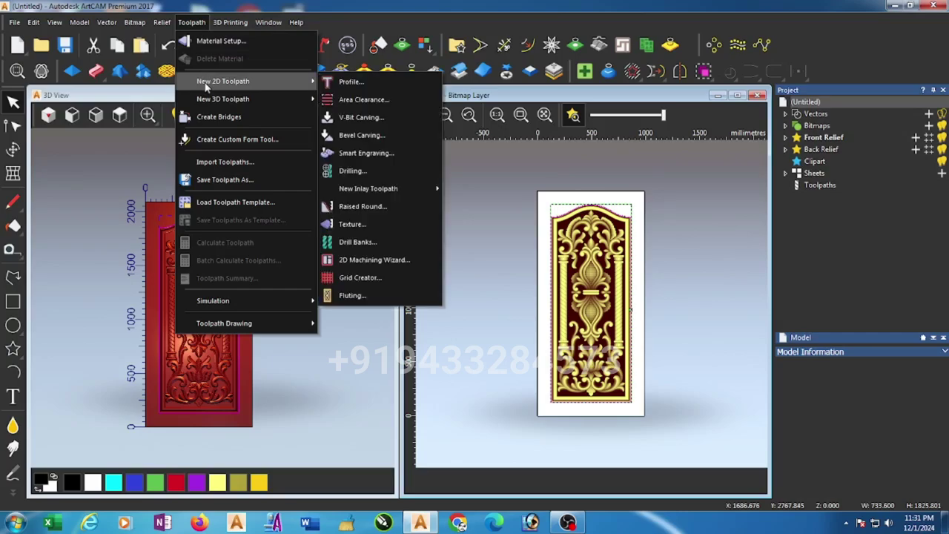
left_click(371, 80)
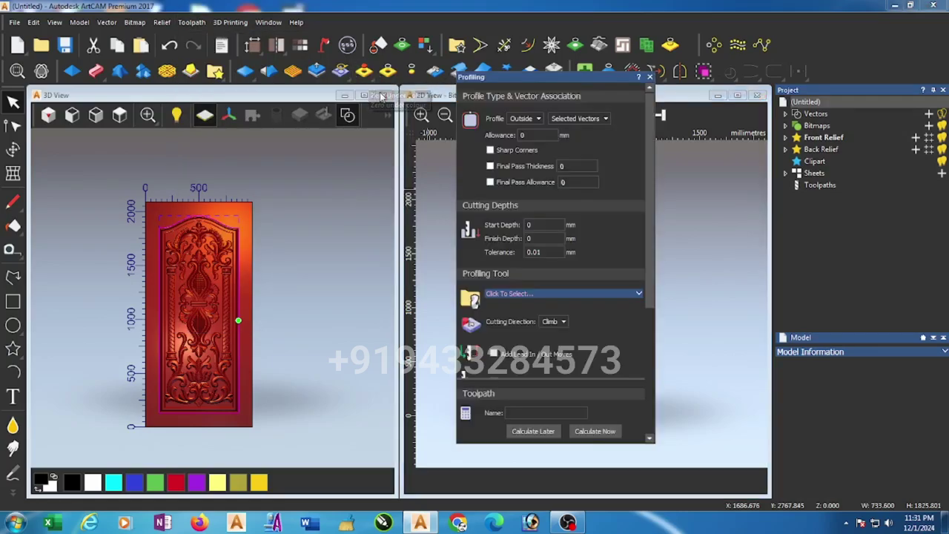
left_click(538, 120)
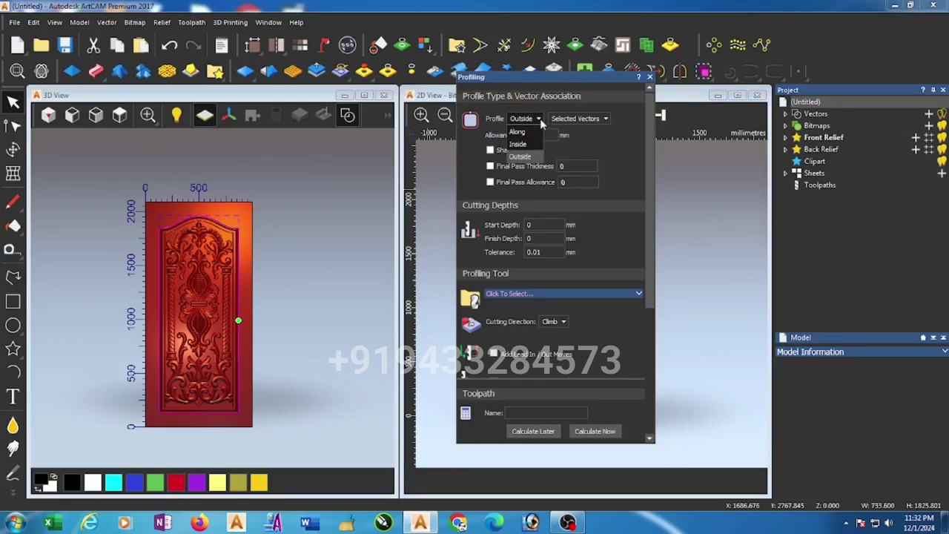
left_click(524, 131)
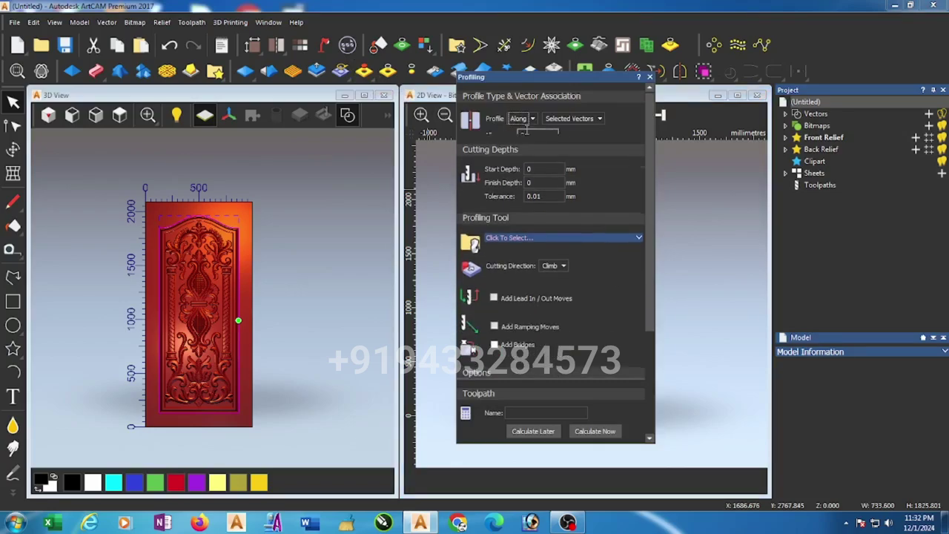
left_click(541, 181)
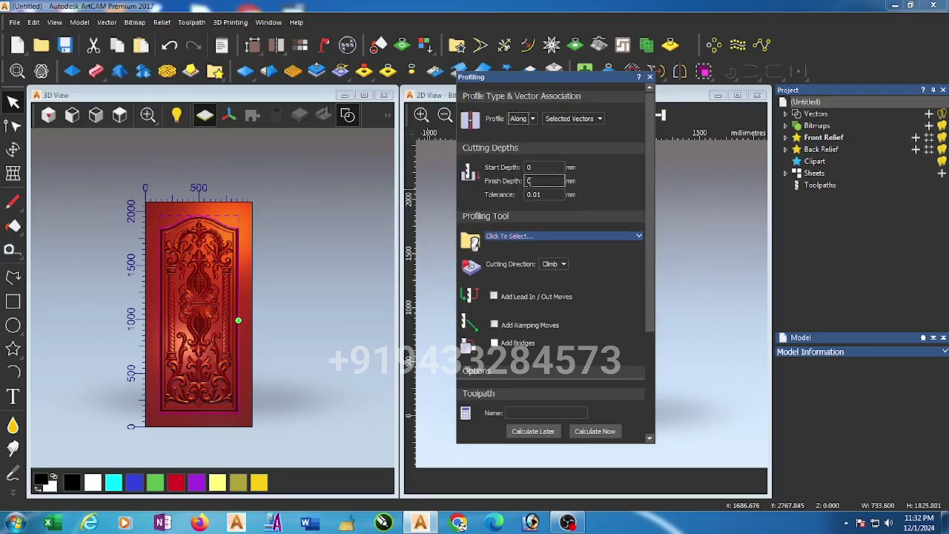
type(".5")
- Choose the End Mill 6 mm as the profiling tool and set its stepdown to 0.5 mm
left_click(531, 236)
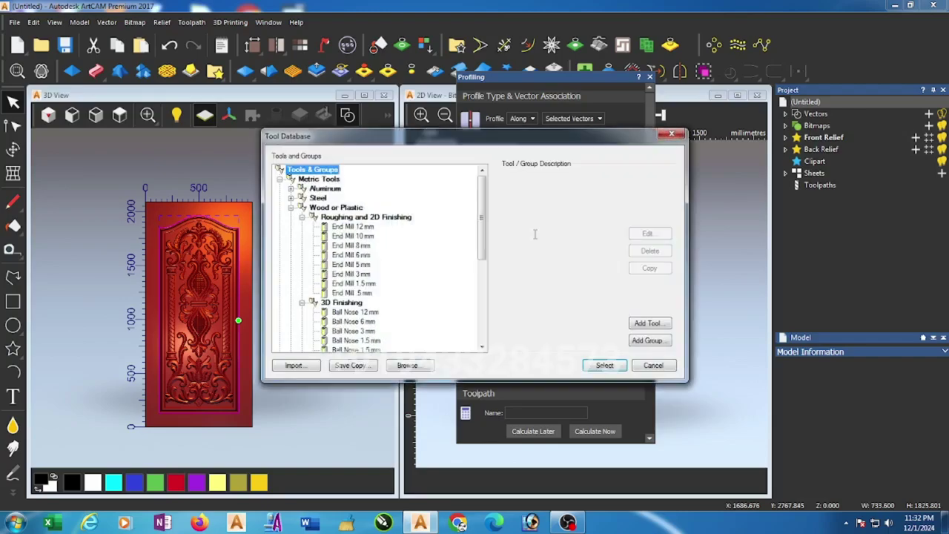
left_click(362, 255)
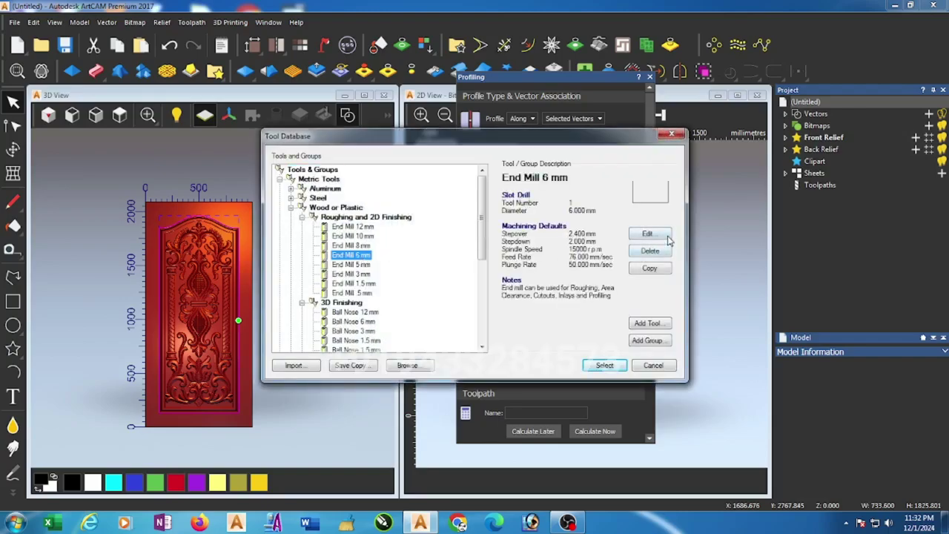
left_click(653, 234)
double_click(610, 164)
key("BackSpace")
type("5")
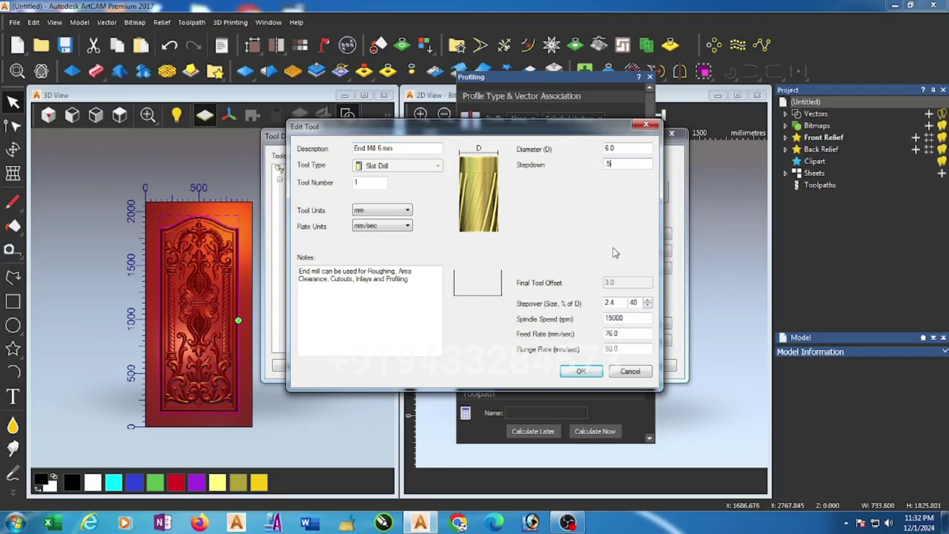
left_click(581, 372)
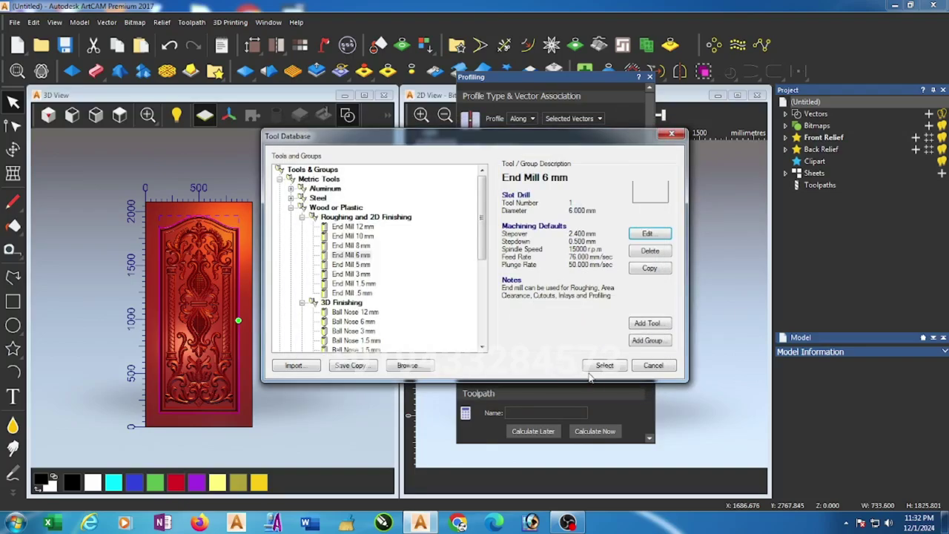
left_click(604, 365)
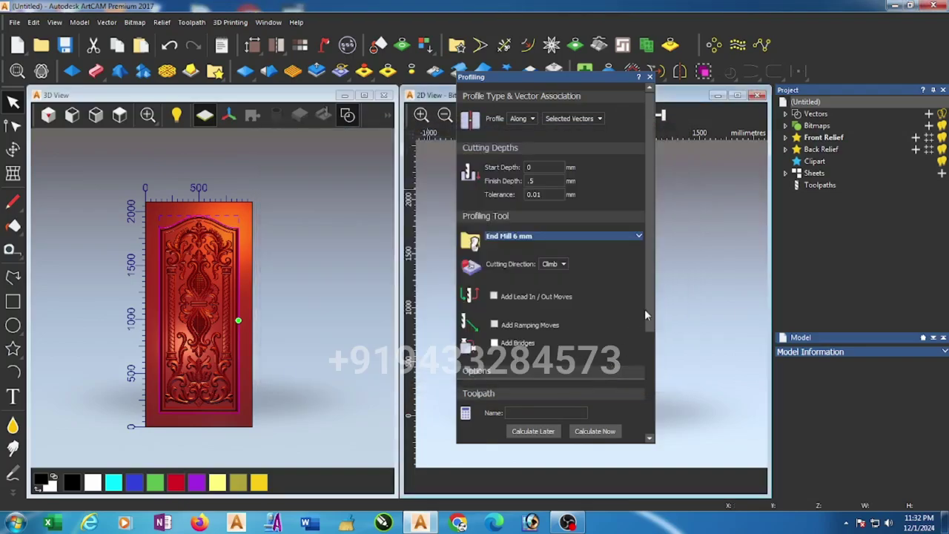
- Define the toolpath material with a thickness of 50 mm
left_click_drag(650, 315, 651, 382)
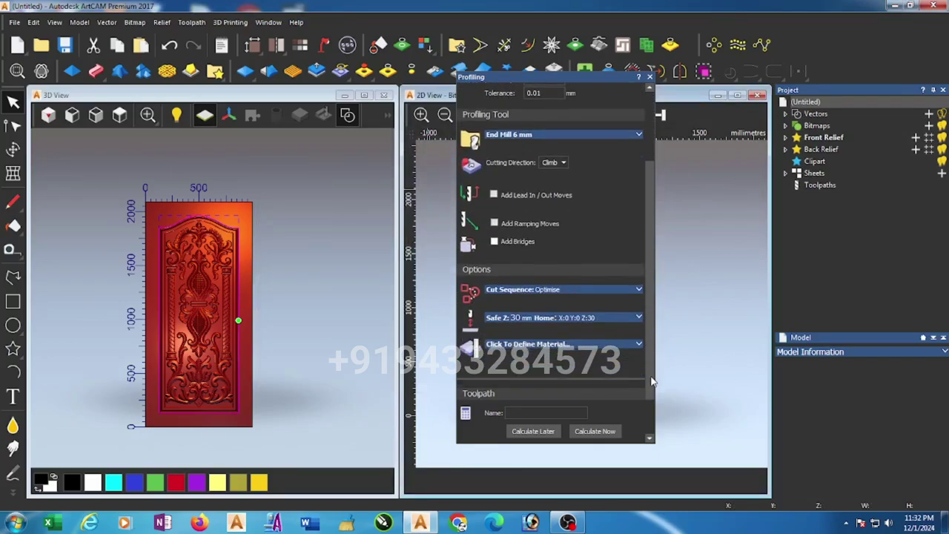
left_click(577, 344)
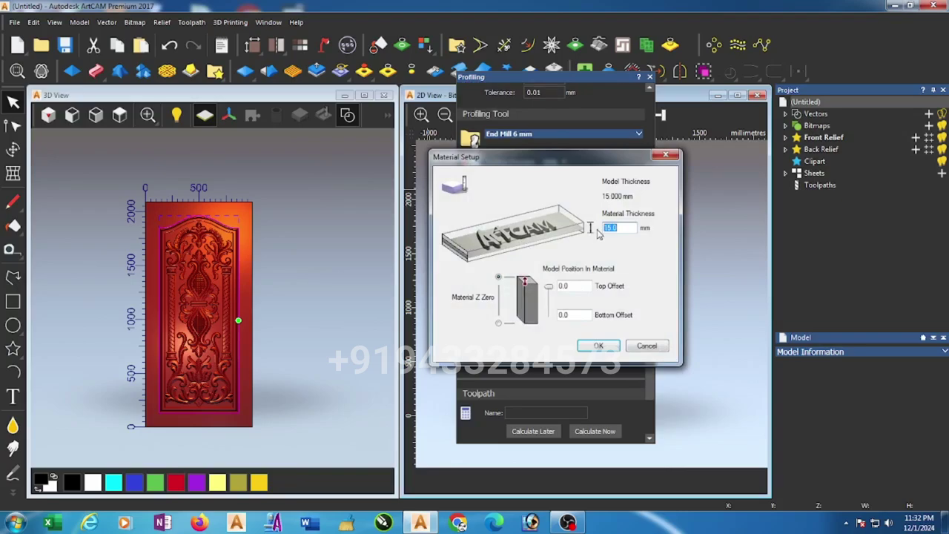
left_click(627, 227)
left_click_drag(627, 227, 588, 230)
type("50")
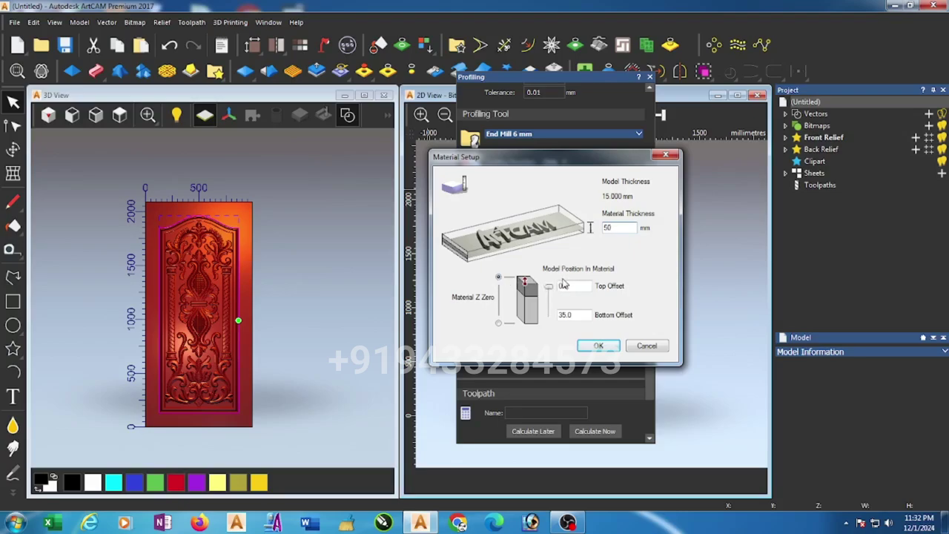
left_click(605, 347)
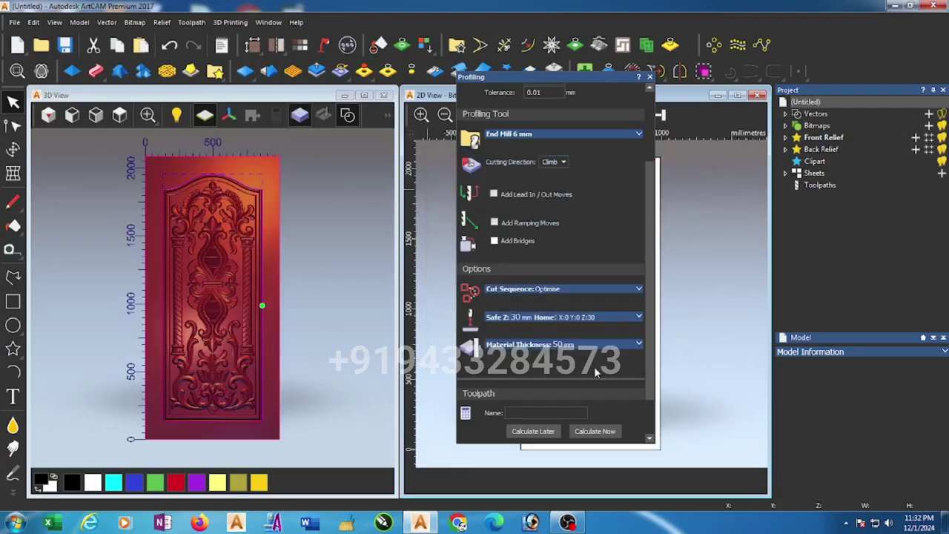
- Calculate the profile toolpath and close its settings
scroll(655, 433, "down", 1)
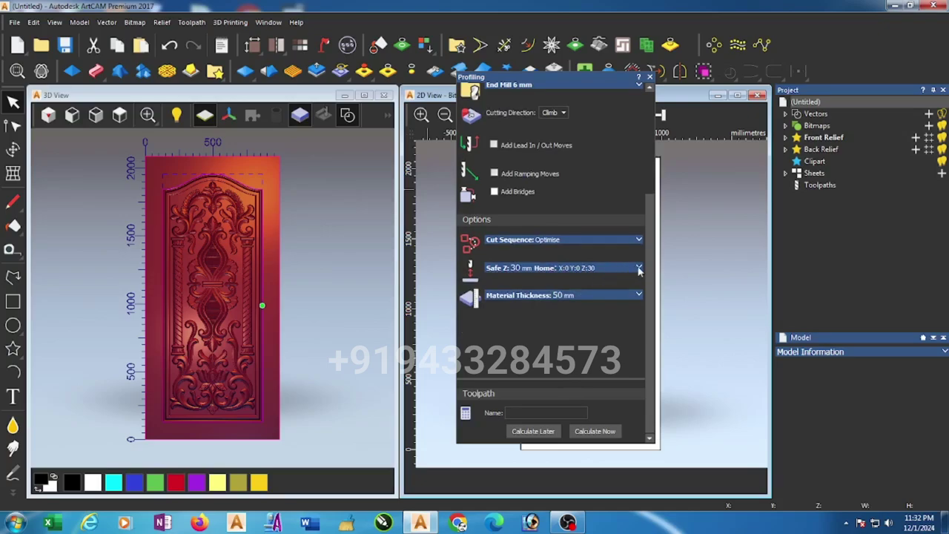
left_click(595, 432)
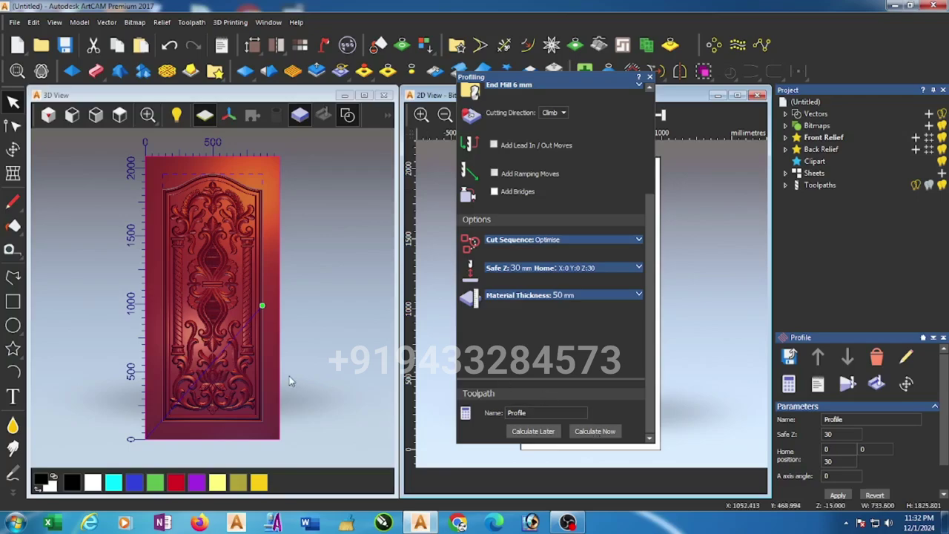
left_click(651, 79)
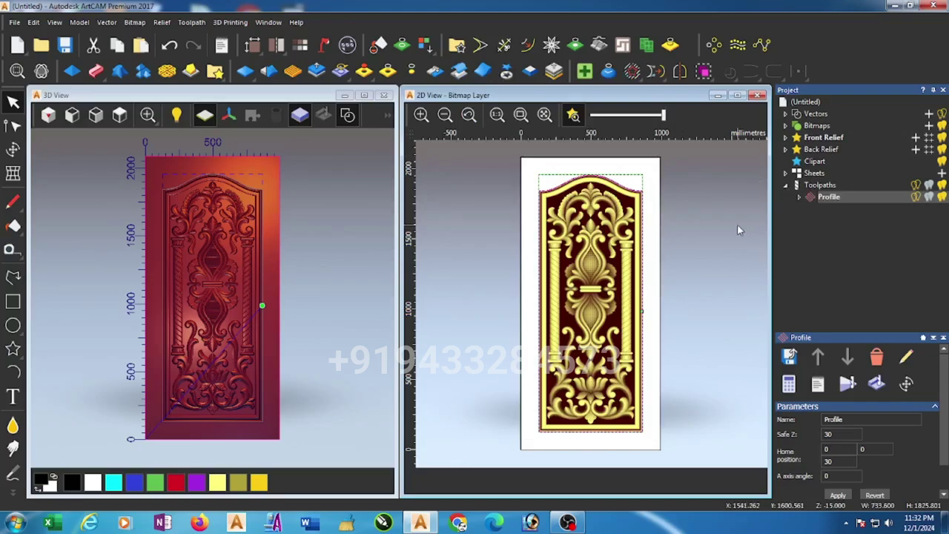
- Start a 3D Machine Relief toolpath with the machining area limited to the selected vectors
left_click(193, 22)
mouse_move(210, 104)
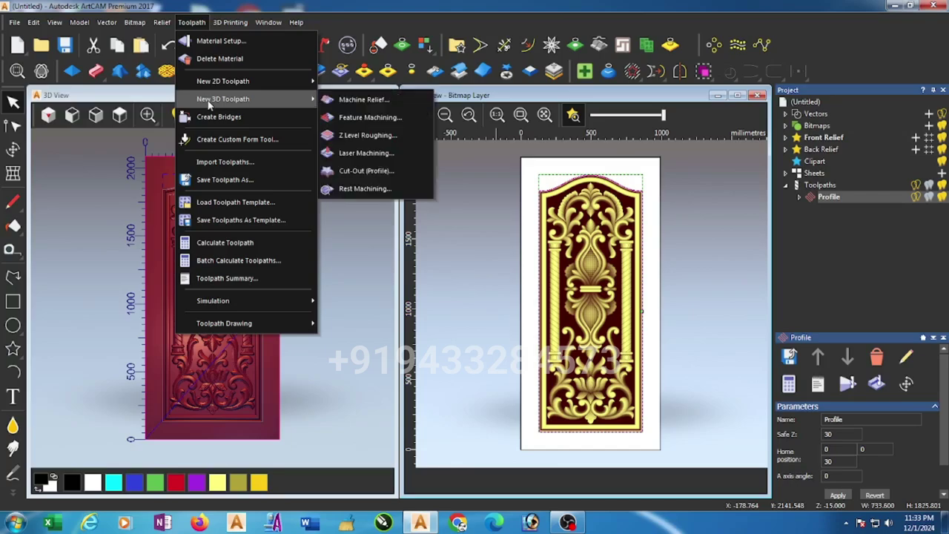
left_click(360, 100)
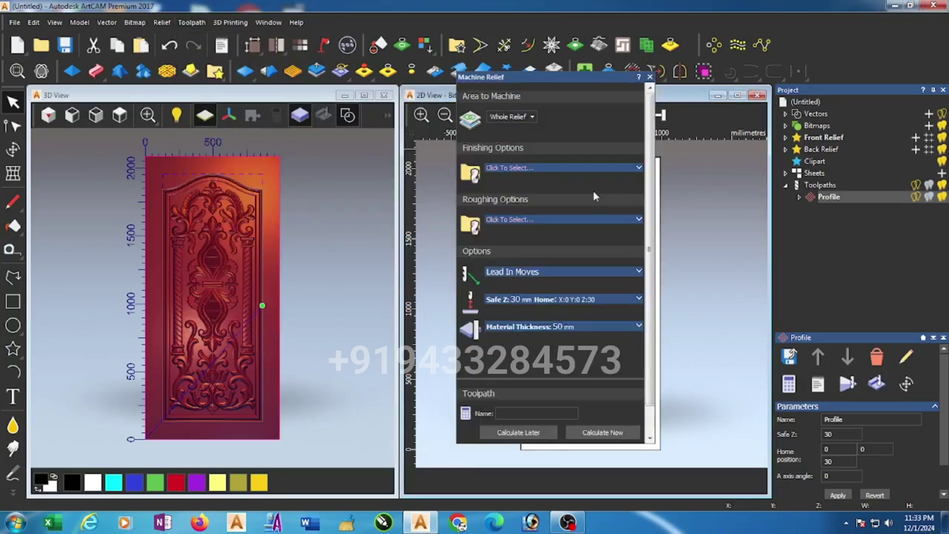
left_click(530, 117)
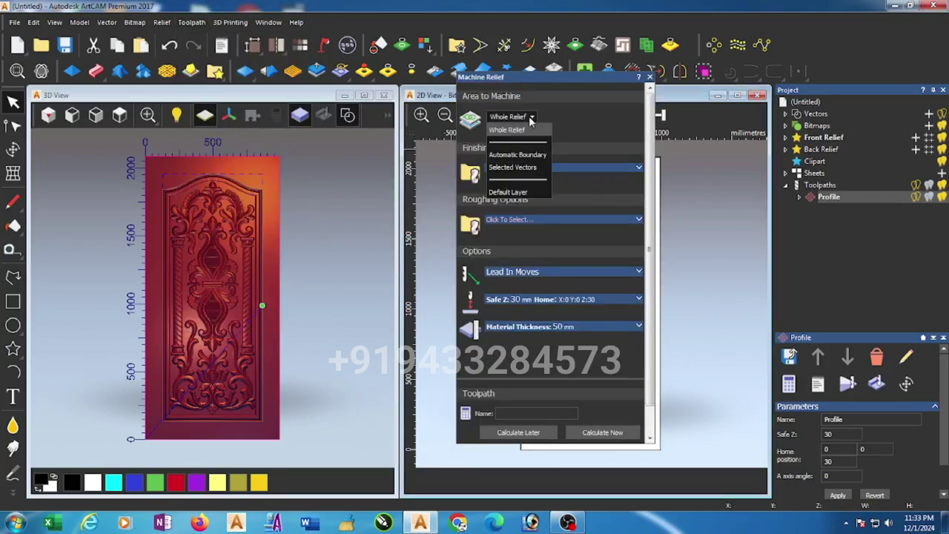
left_click(524, 167)
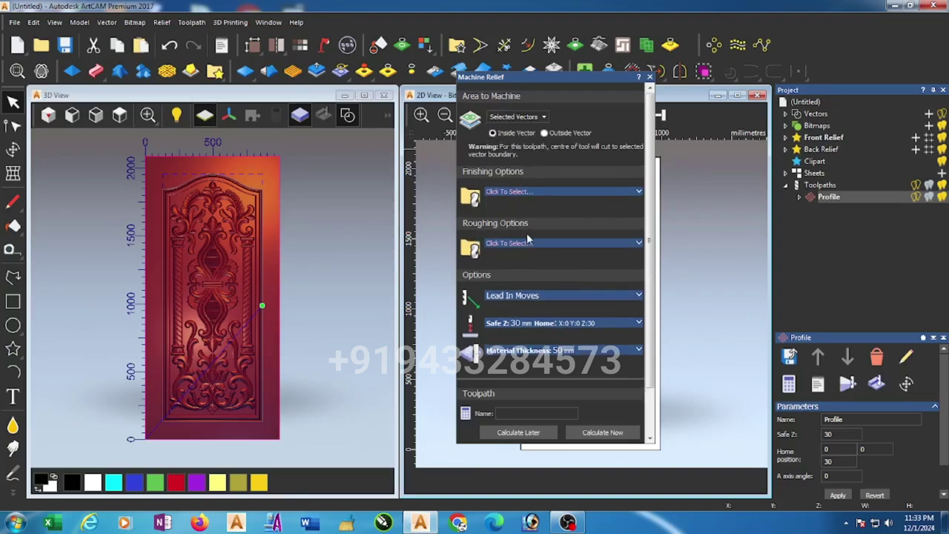
- Choose the 3D finishing tool Ball Nose 6 mm as the finishing tool for the relief toolpath
left_click(524, 192)
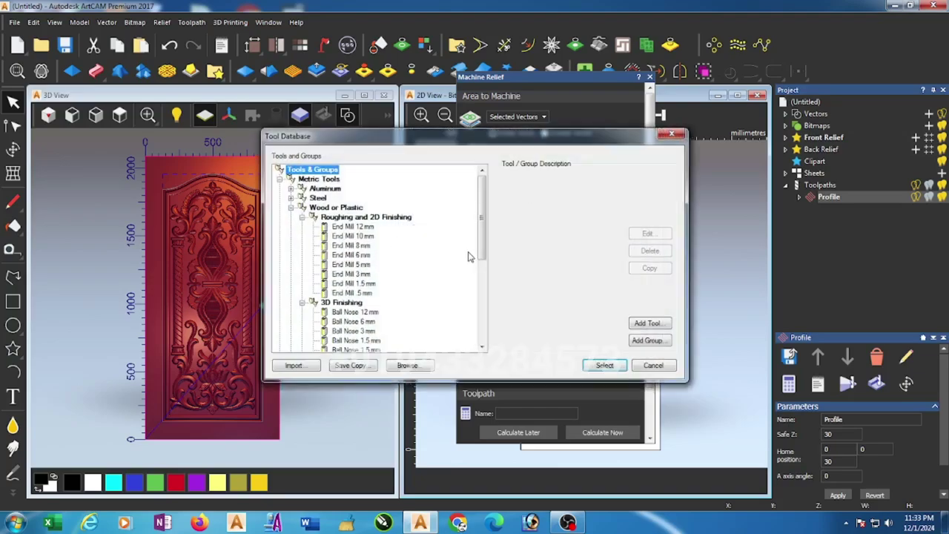
left_click_drag(485, 241, 486, 285)
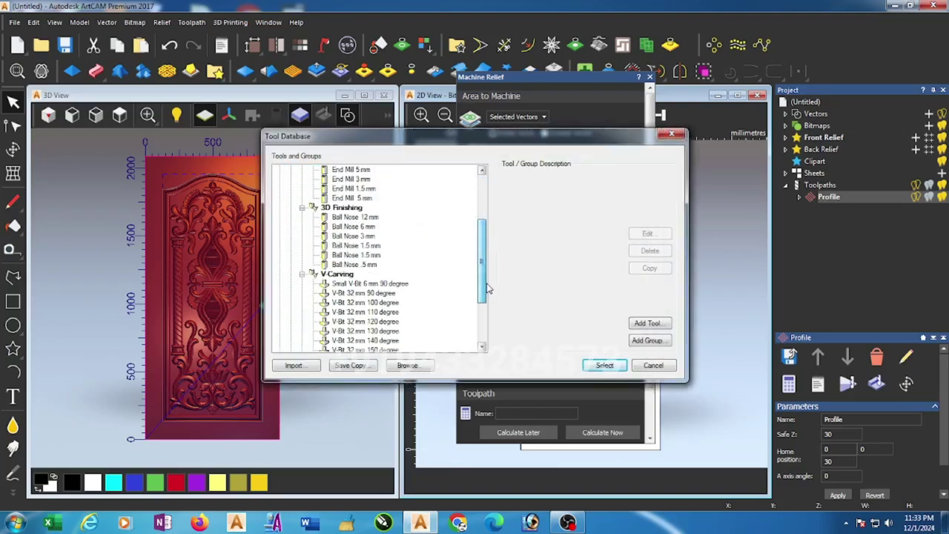
left_click(354, 226)
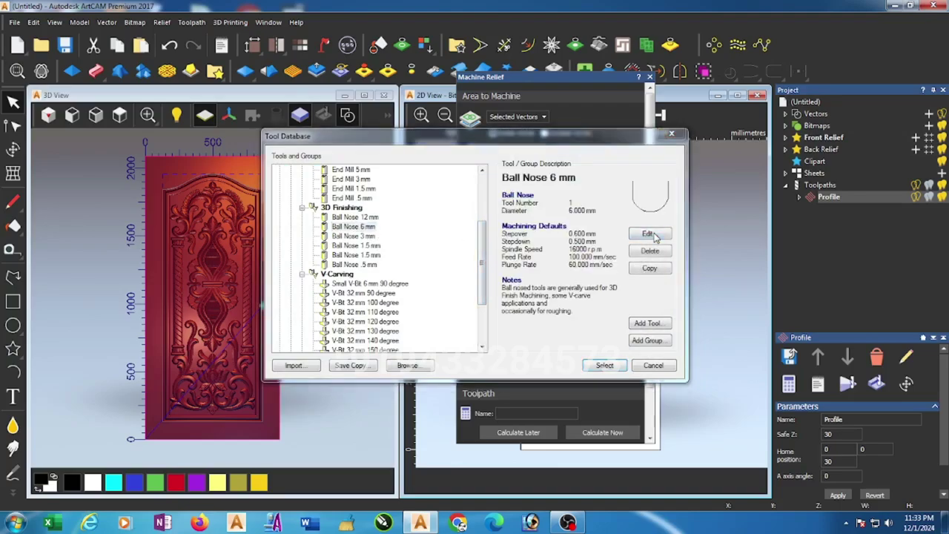
left_click(648, 233)
left_click(575, 371)
left_click(612, 366)
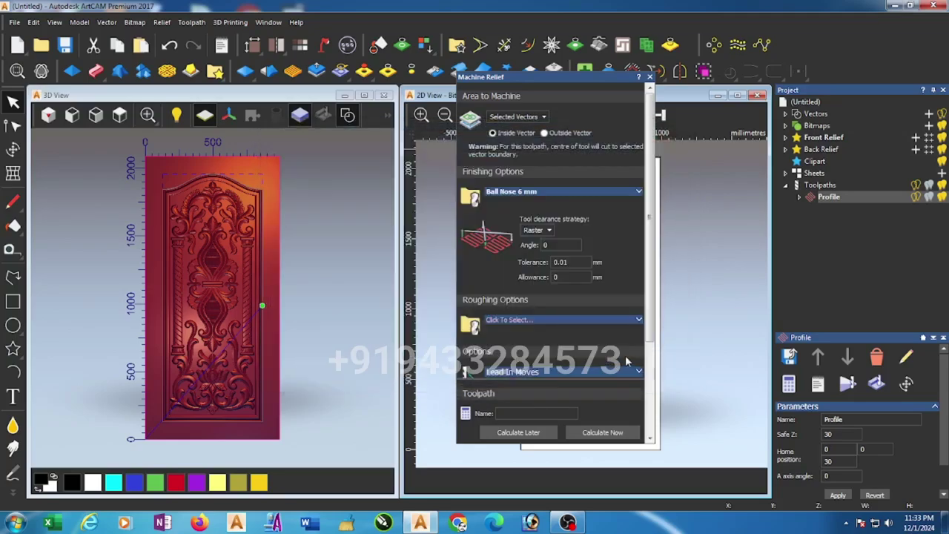
- Accept the material setup with a thickness of 50 mm and calculate the relief toolpath
scroll(642, 401, "down", 3)
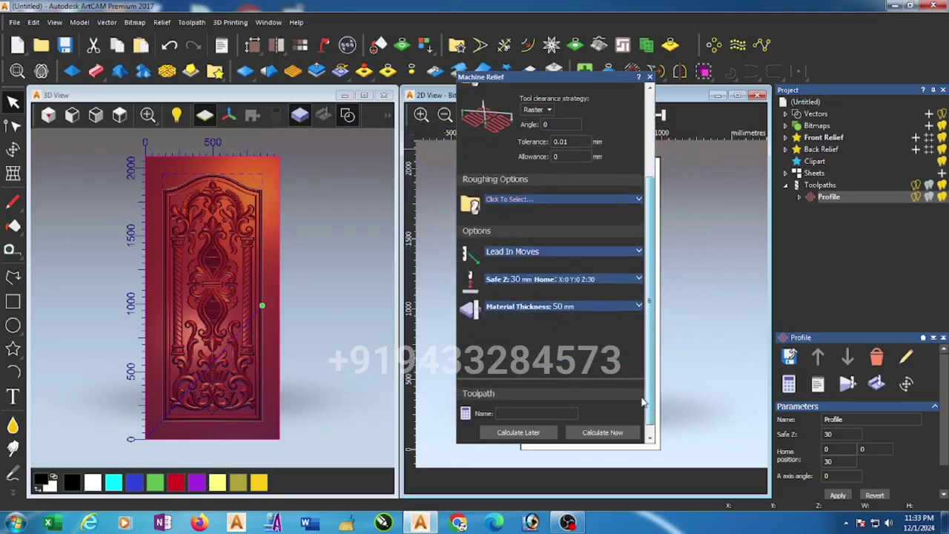
scroll(643, 401, "down", 1)
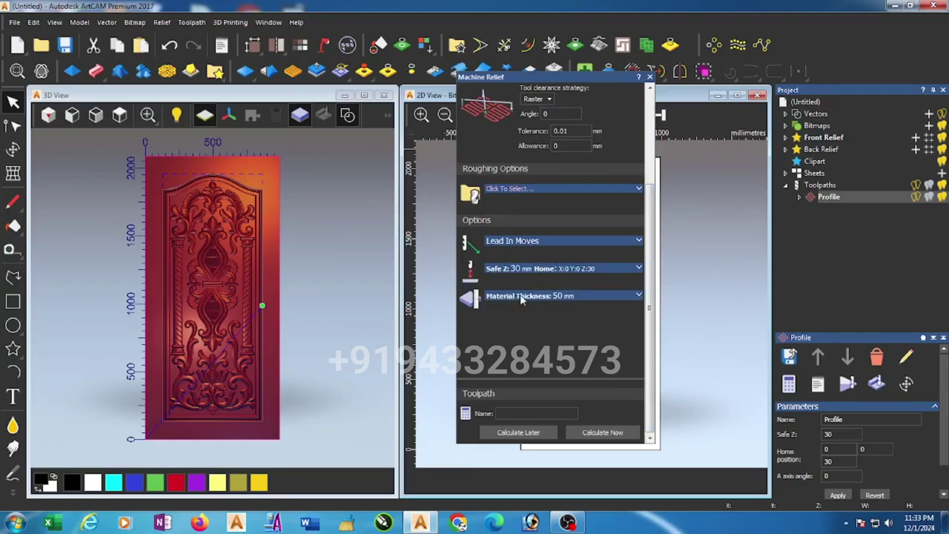
left_click(638, 296)
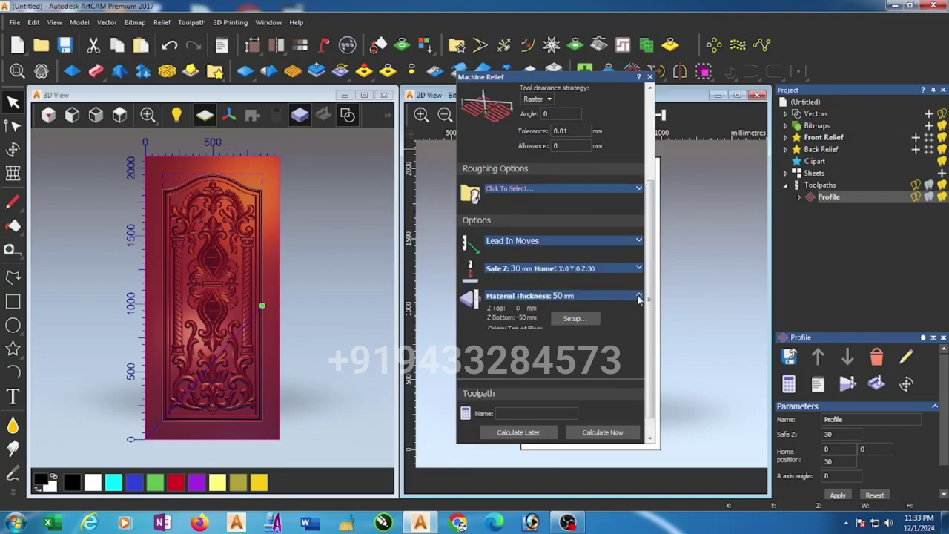
left_click(585, 320)
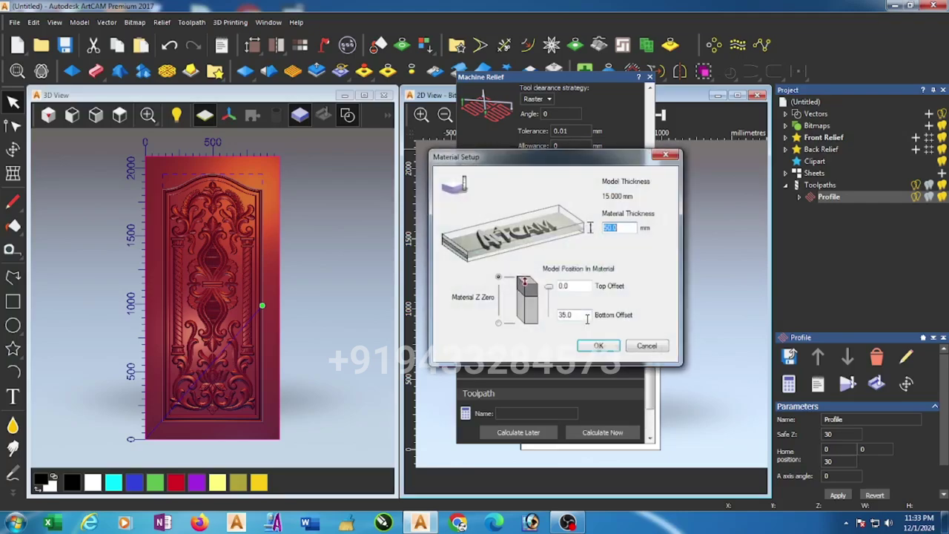
left_click(600, 346)
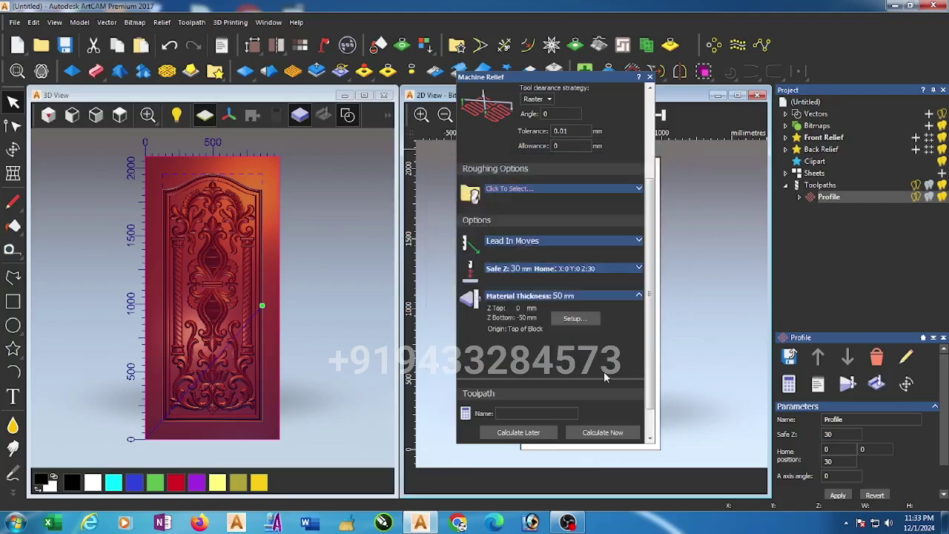
left_click(610, 437)
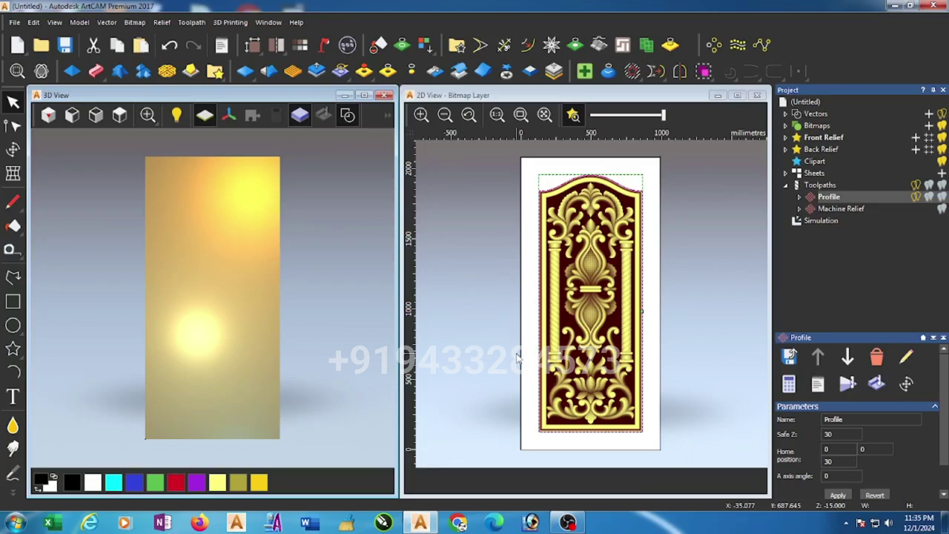
- Simulate the Profile and Machine Relief toolpaths on the block and inspect the carved door from an angle in 3D
left_click(517, 358)
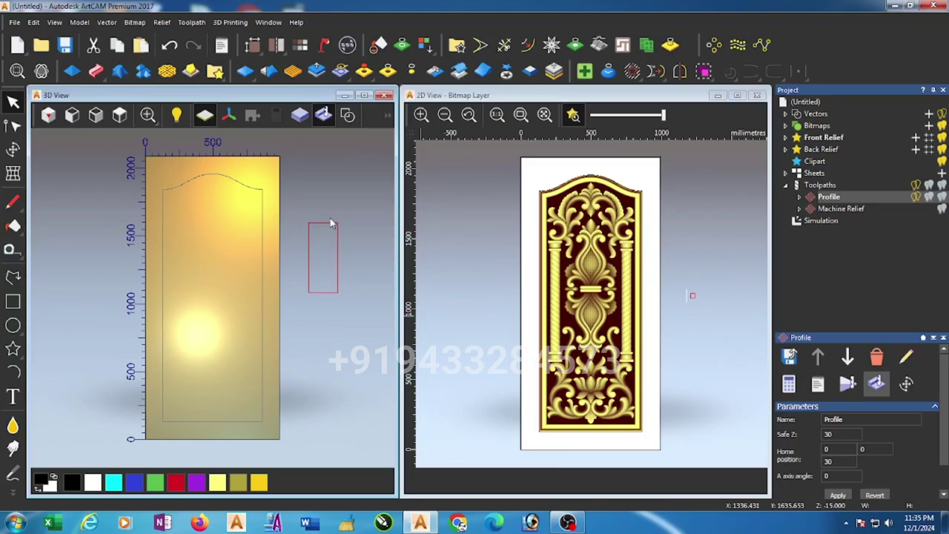
left_click(843, 208)
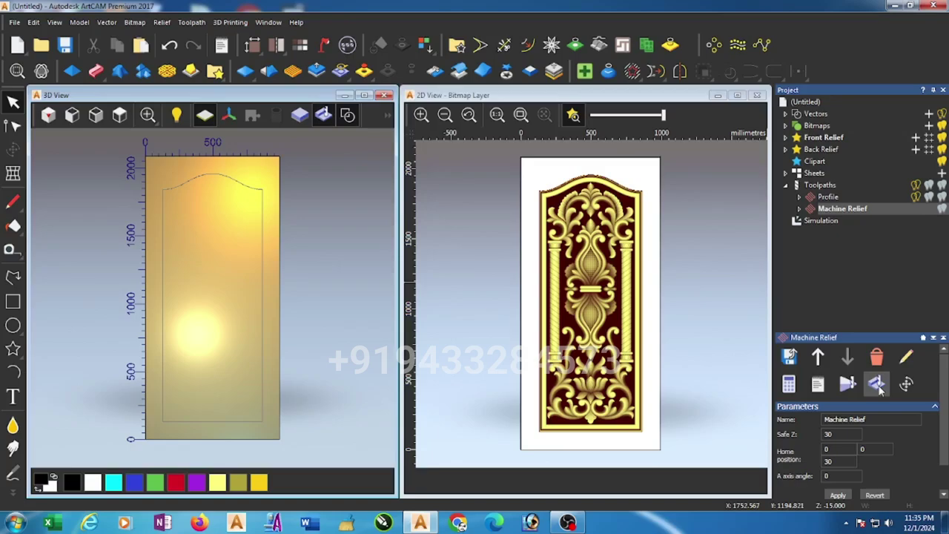
left_click(877, 384)
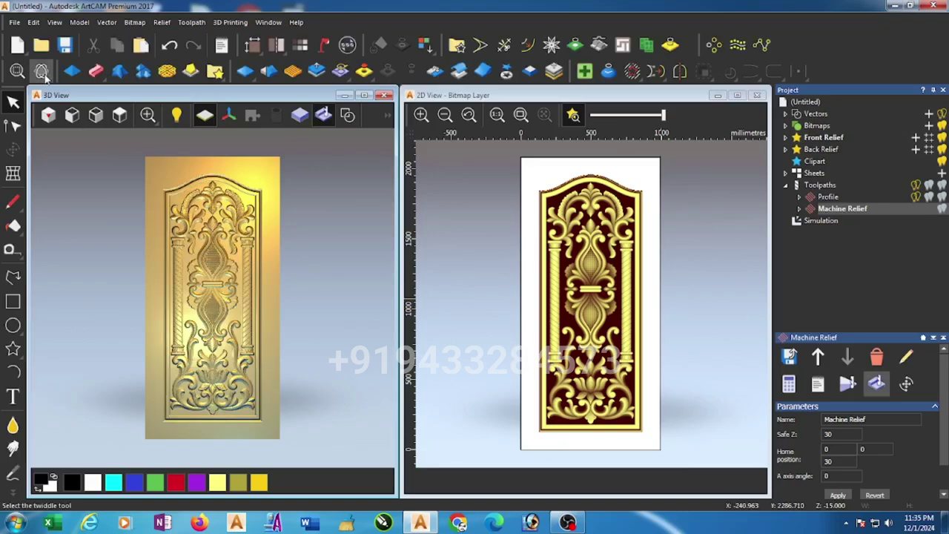
left_click(42, 71)
left_click_drag(222, 281, 271, 358)
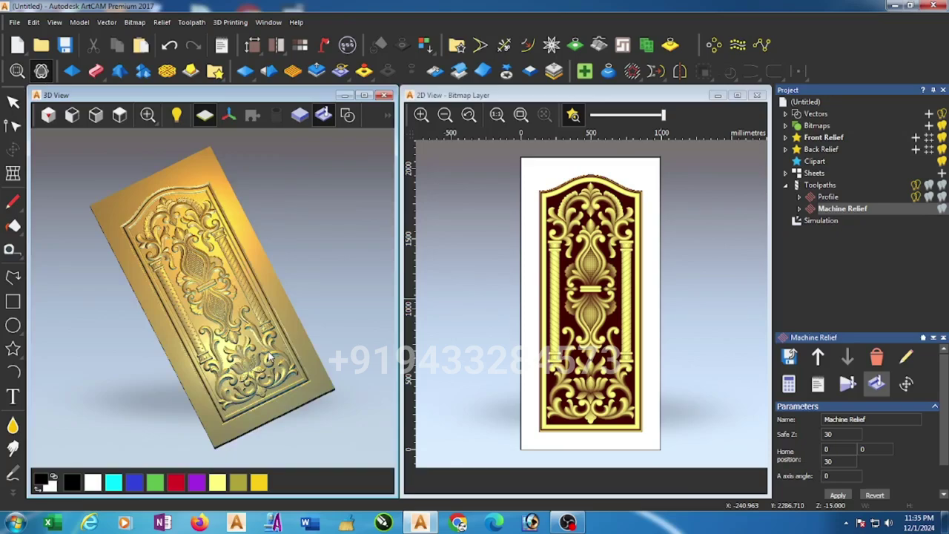